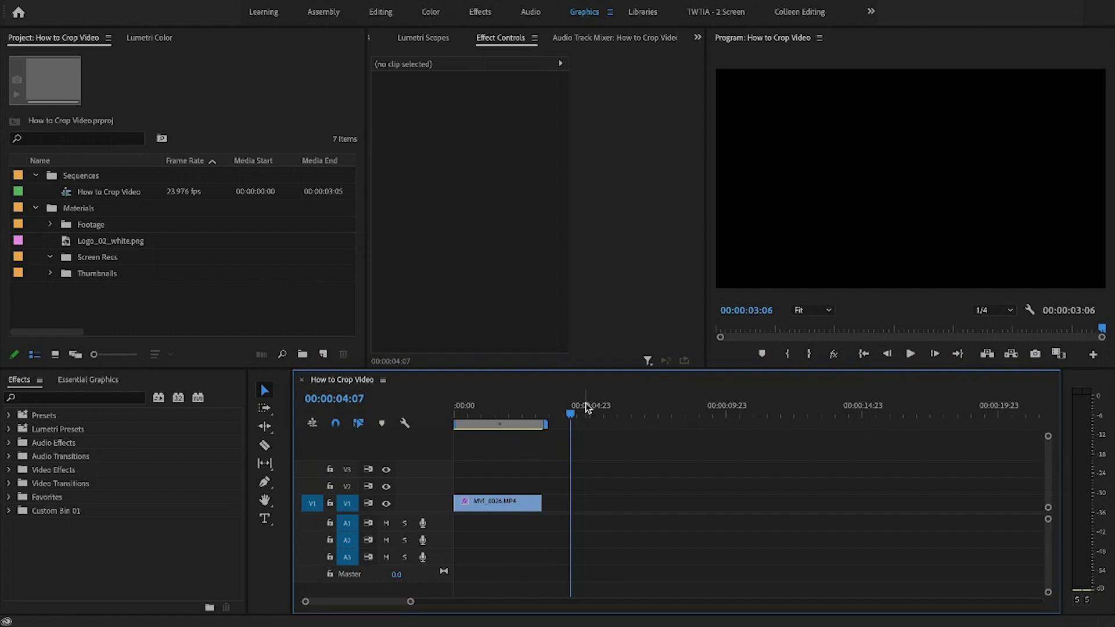
Step: Place Logo_02_white.png on track V2 at the start of the sequence and trim its end to match the MVI_0026.MP4 clip below
drag(571, 414, 455, 413)
drag(64, 241, 464, 486)
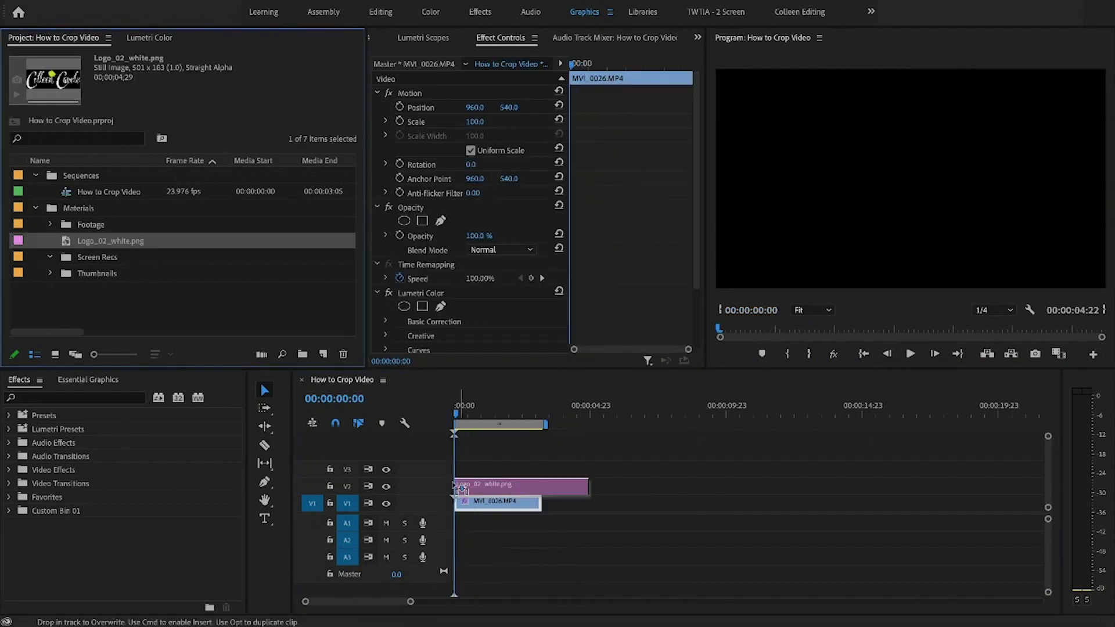
drag(588, 486, 541, 483)
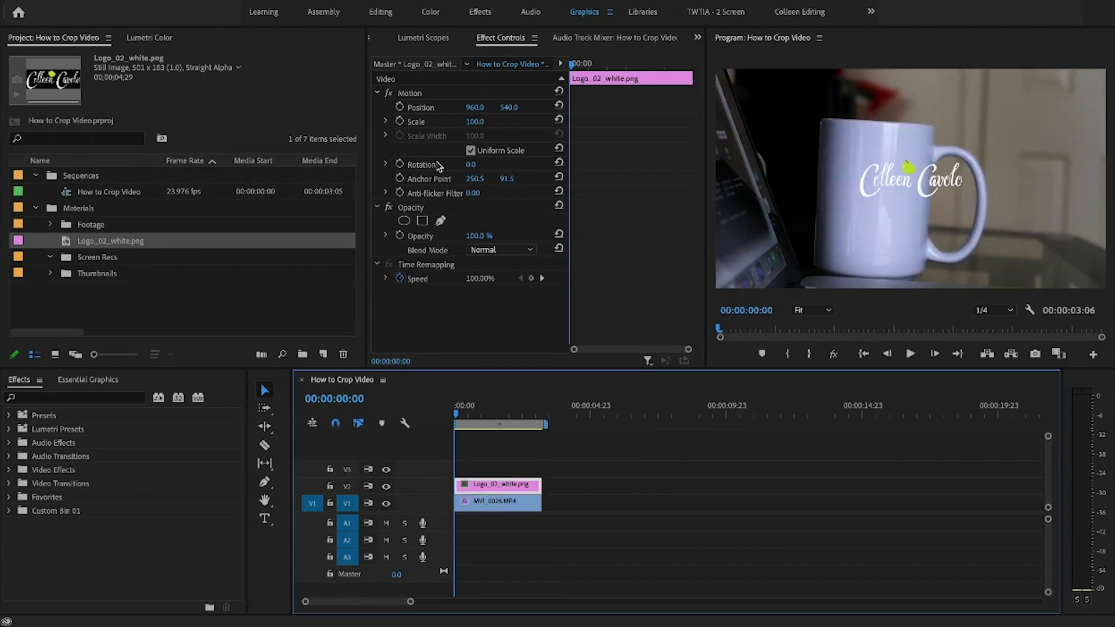
Step: Set the logo clip's Position to 782.0, 661.0 so the logo sits on the mug
drag(475, 108, 372, 108)
drag(509, 108, 514, 108)
Step: Trim the start of the logo clip on V2 to 00:00:01:12
drag(456, 418, 596, 420)
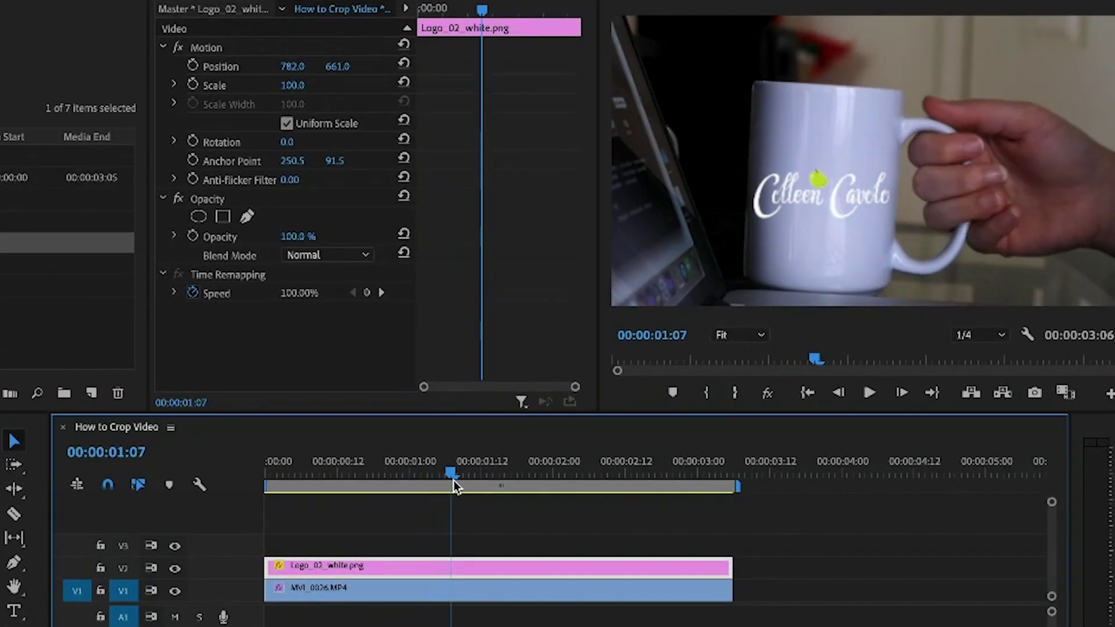
drag(454, 480, 482, 484)
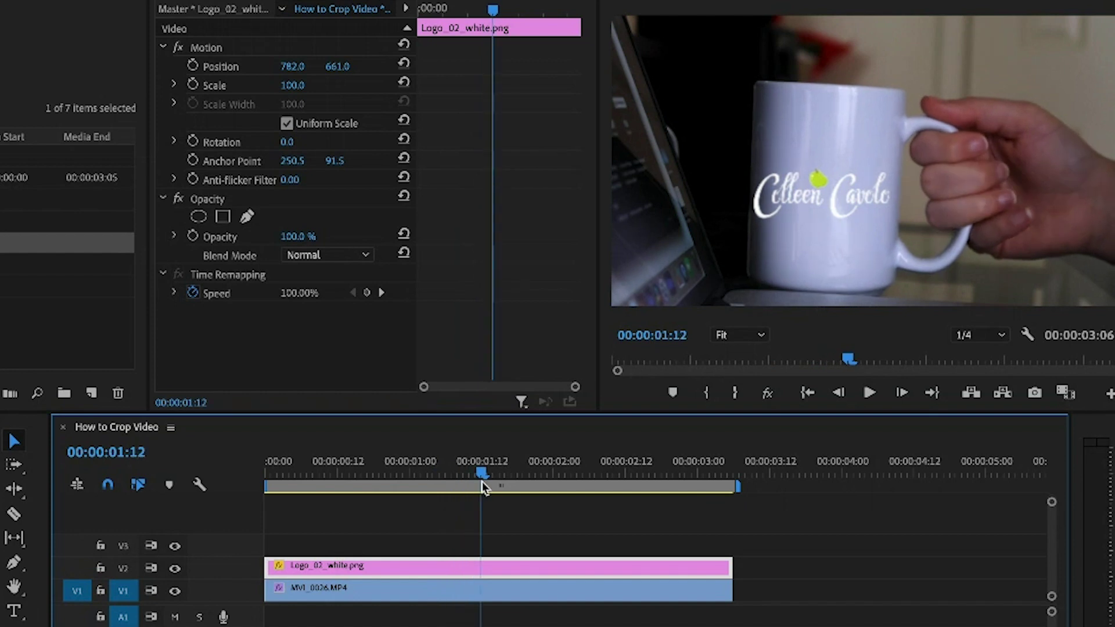
drag(268, 569, 484, 566)
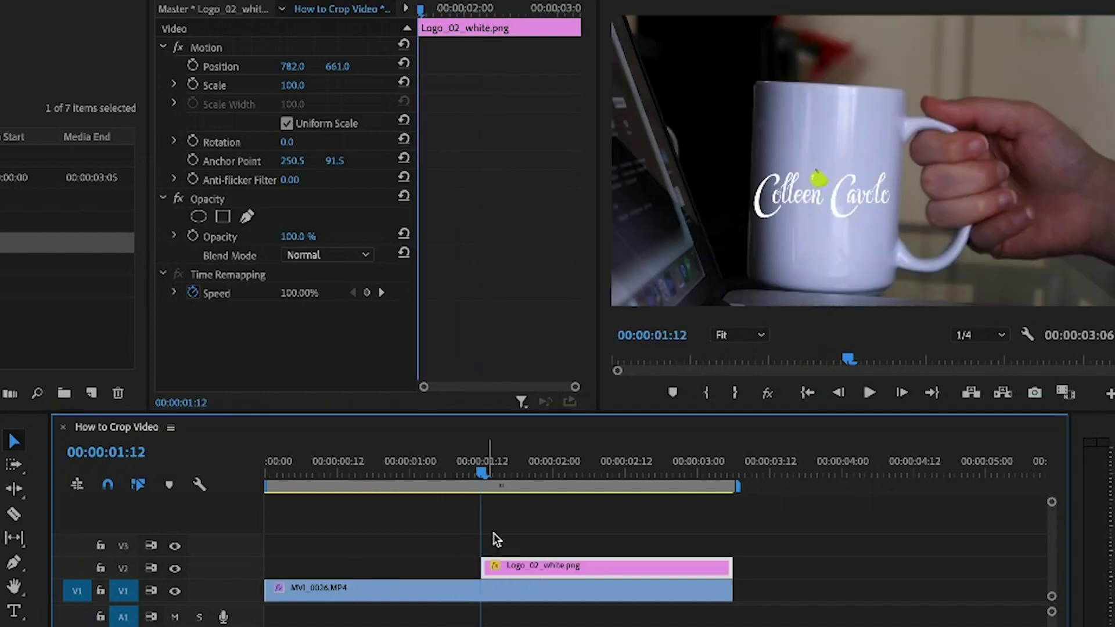
Step: Find the Crop video effect and apply it to the logo clip on V2
drag(487, 479, 563, 479)
drag(681, 423, 791, 423)
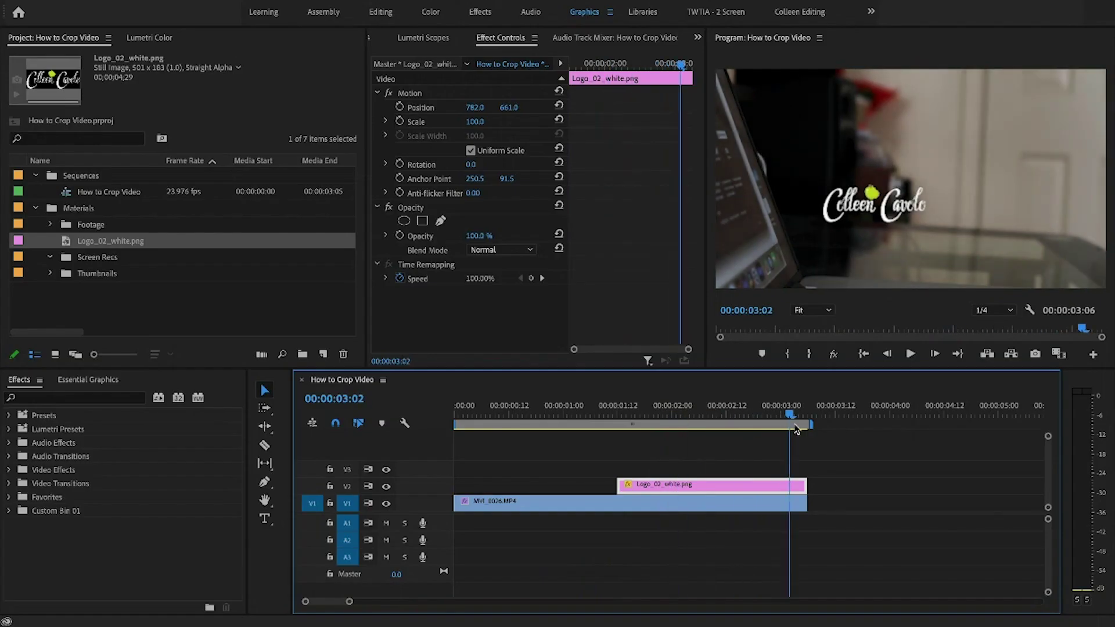
click(44, 148)
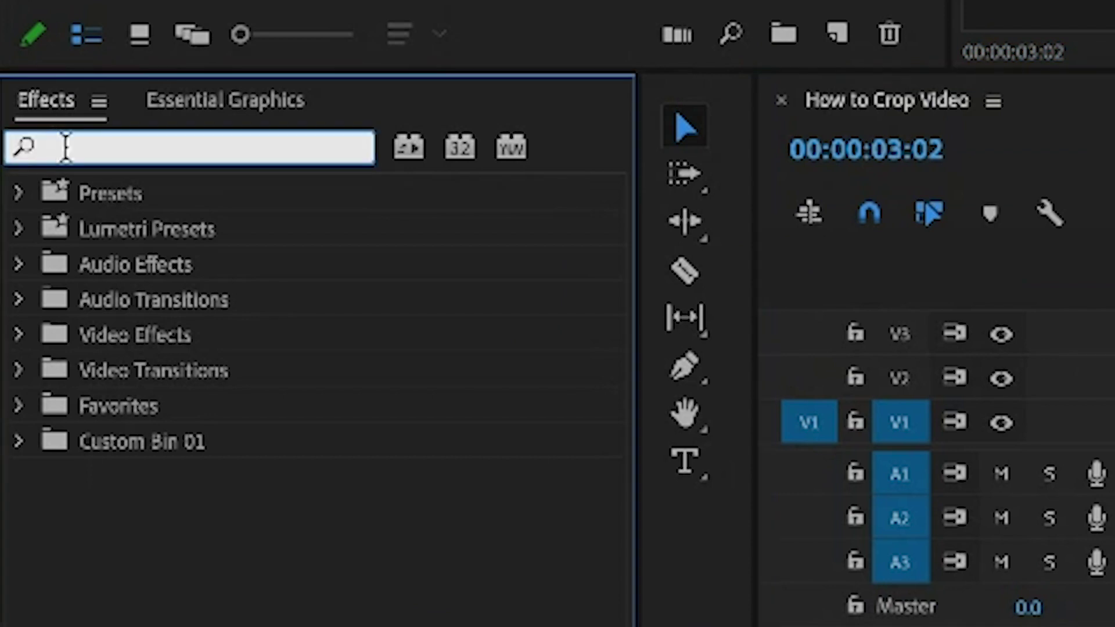
text(crop)
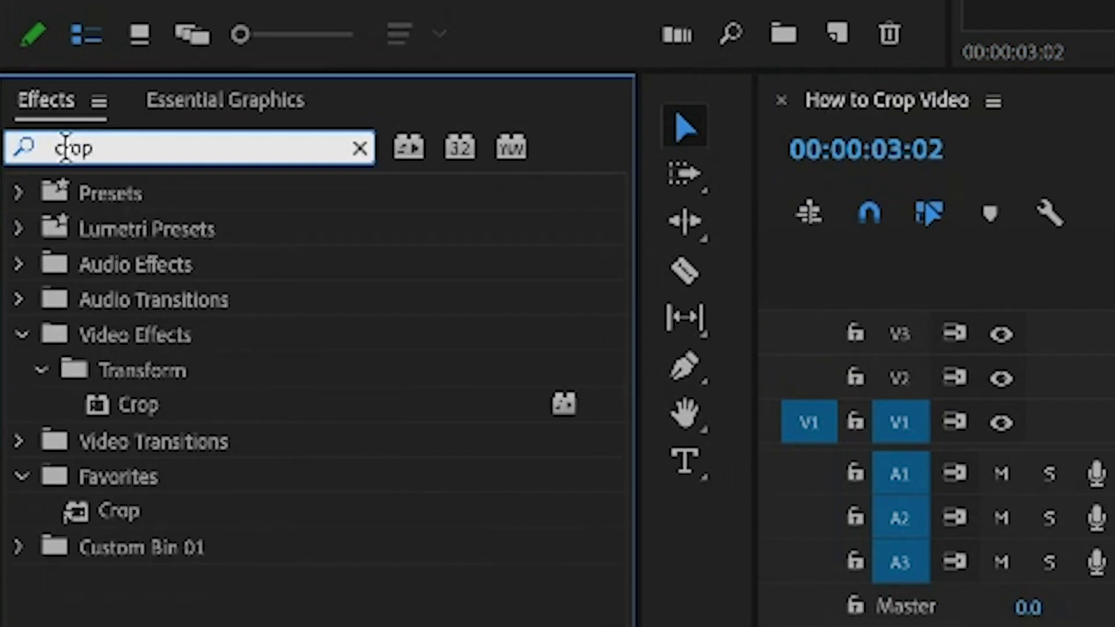
click(106, 407)
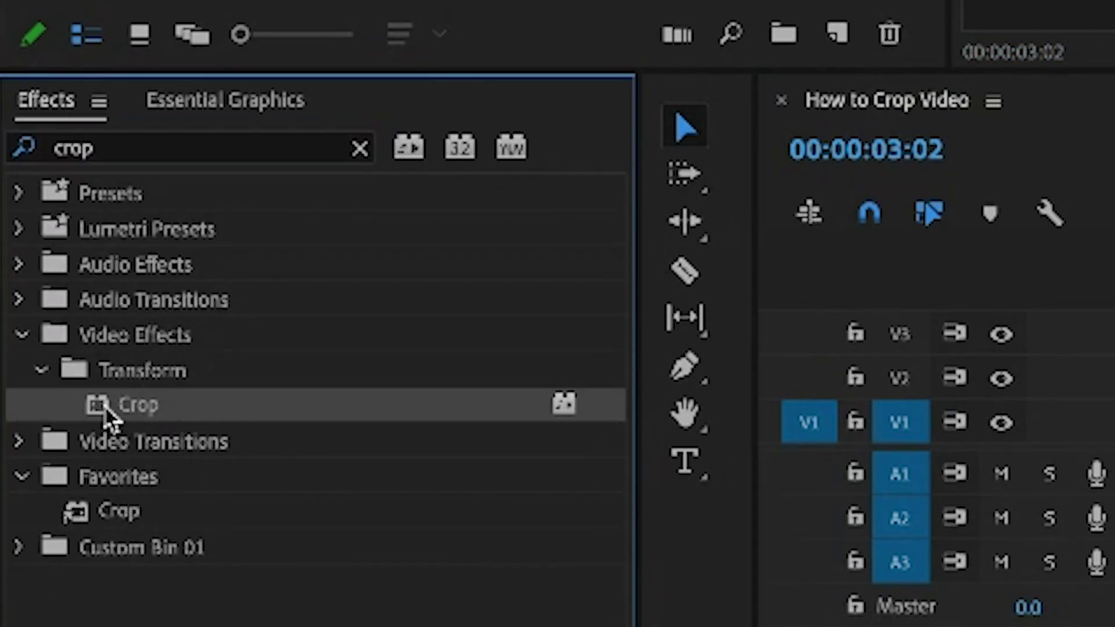
drag(105, 406, 658, 485)
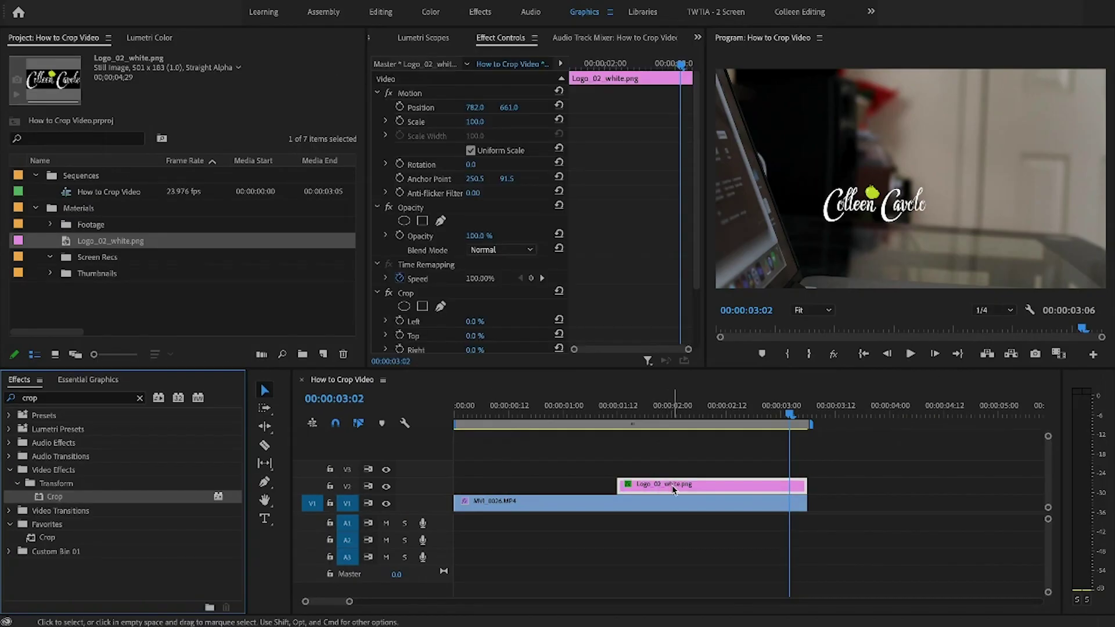
click(673, 486)
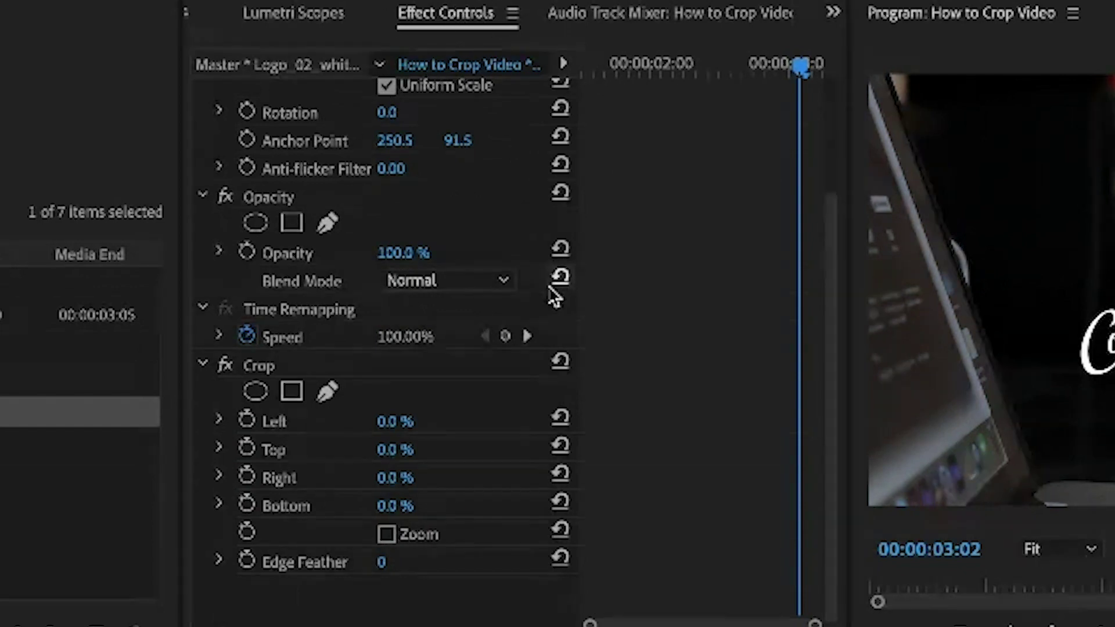
Step: Start keyframing the Crop effect's Left, Top, Right and Bottom values at 00:00:01:21, all at 0.0 %
drag(658, 65, 604, 65)
drag(636, 416, 654, 416)
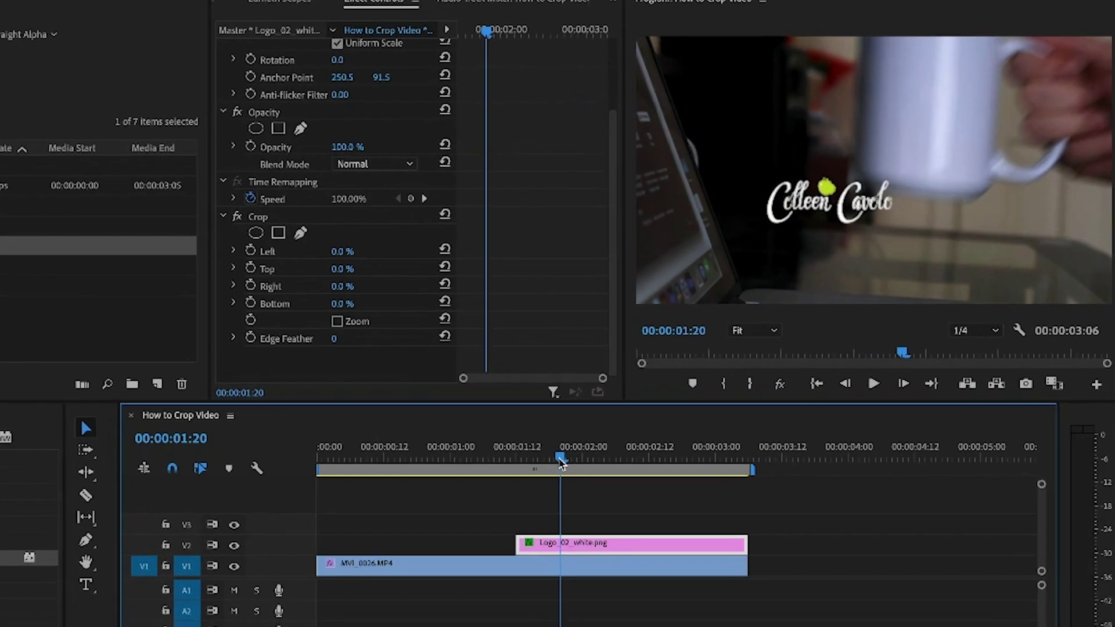
drag(561, 461, 567, 463)
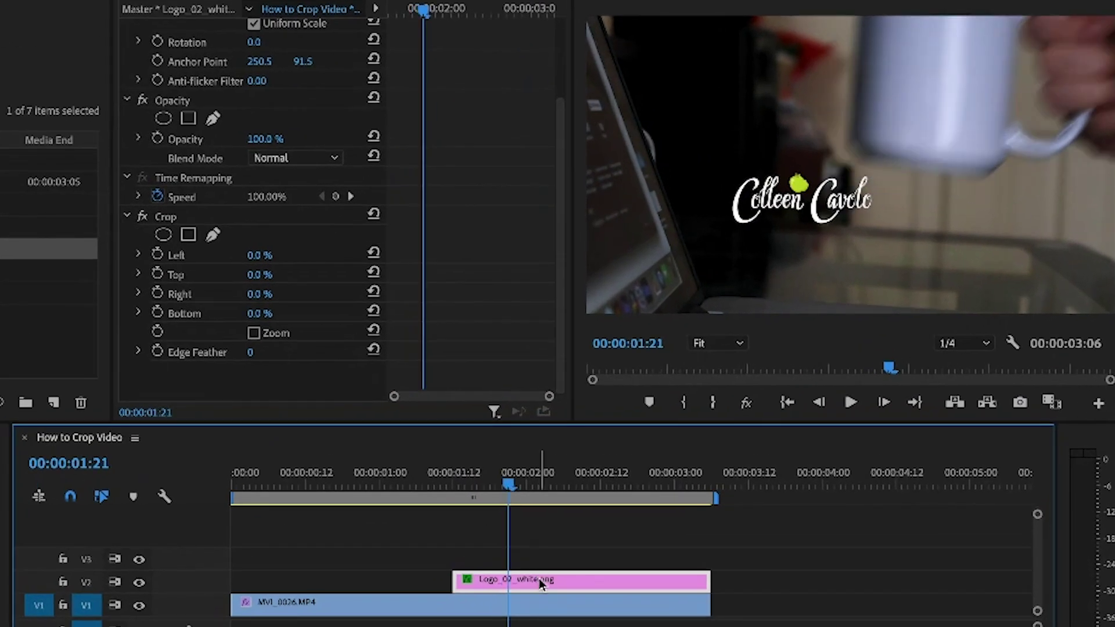
click(165, 219)
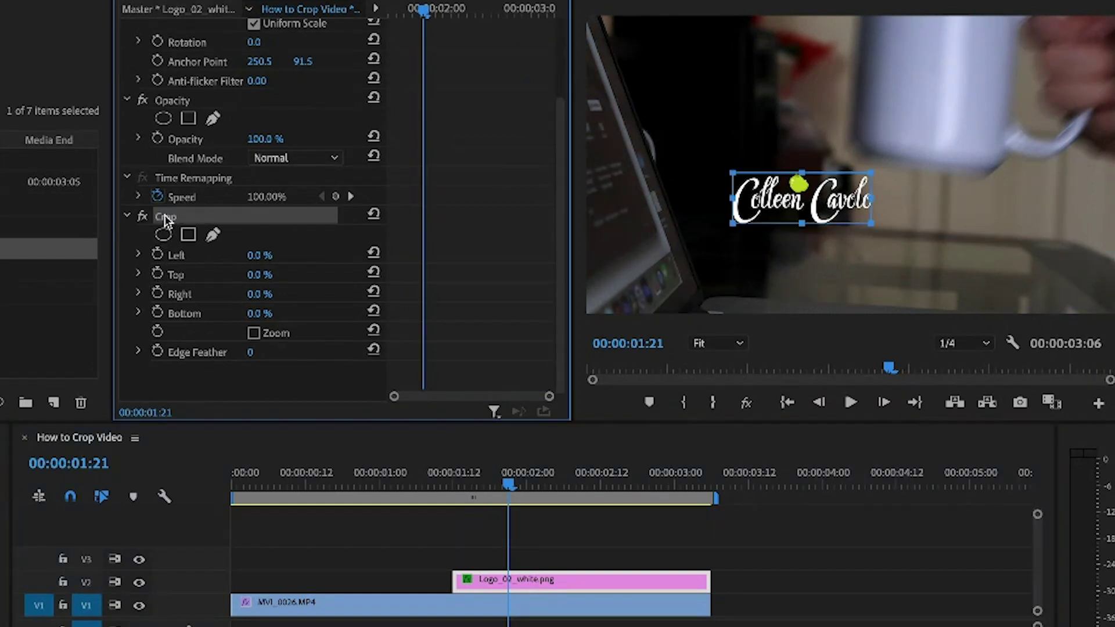
click(158, 254)
click(158, 273)
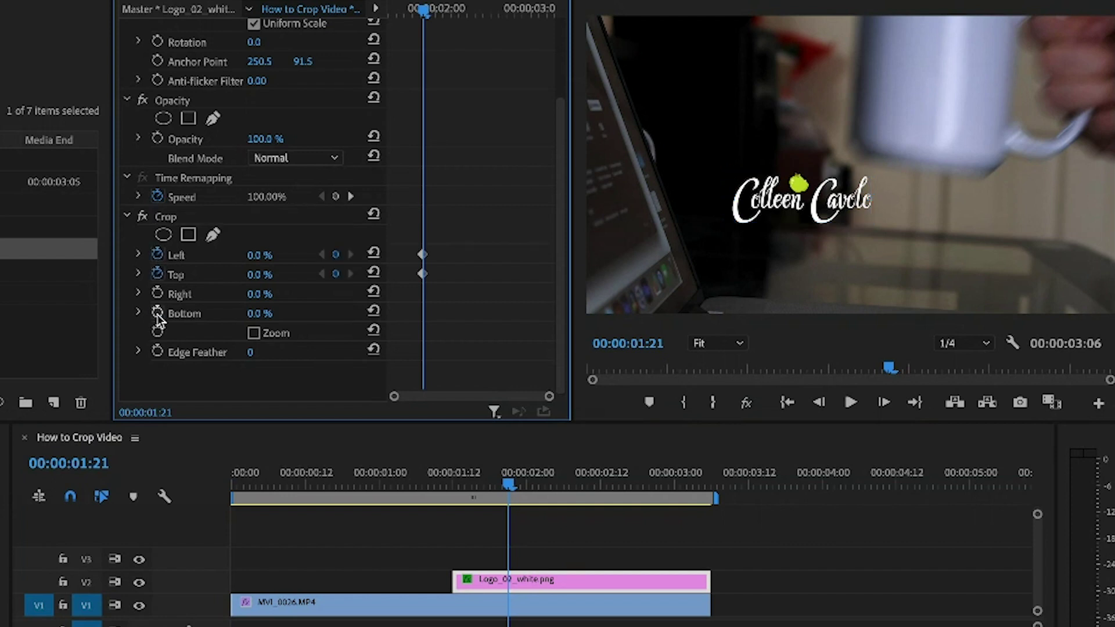
click(157, 312)
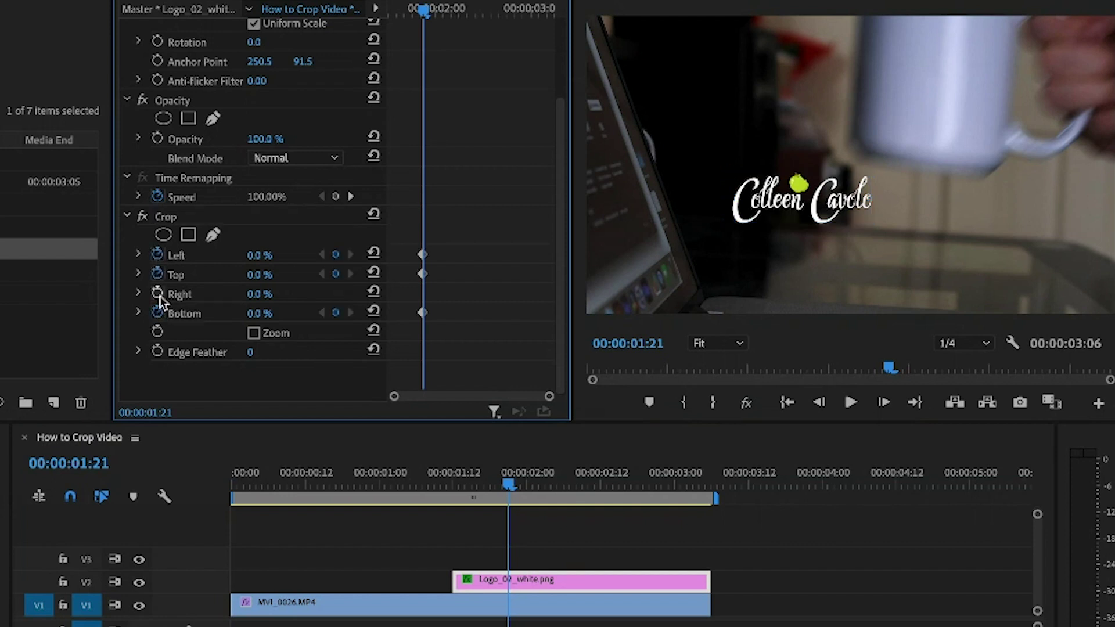
click(158, 294)
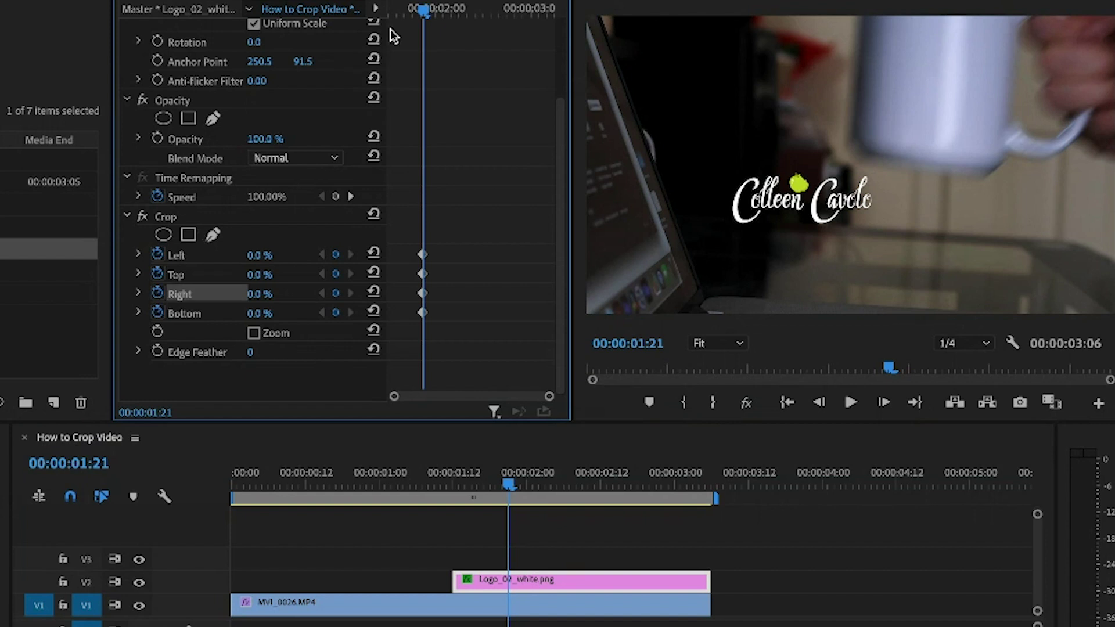
Step: Keyframe the logo's Right crop at 43.0 % on 00:00:01:19 and at 69.9 % on 00:00:01:18
click(184, 217)
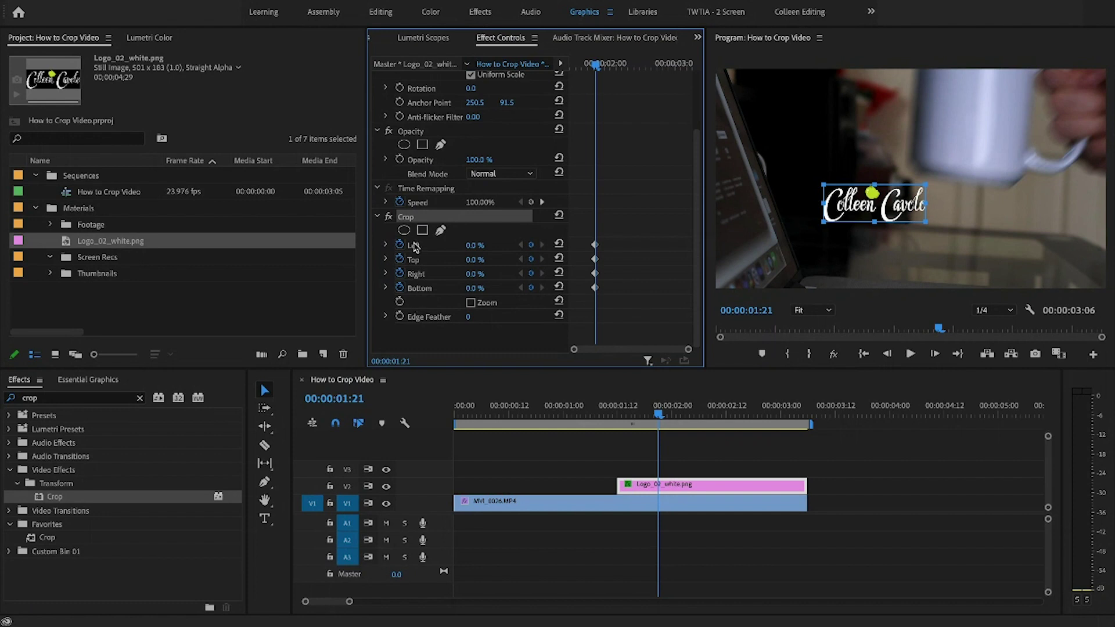
drag(660, 414, 652, 416)
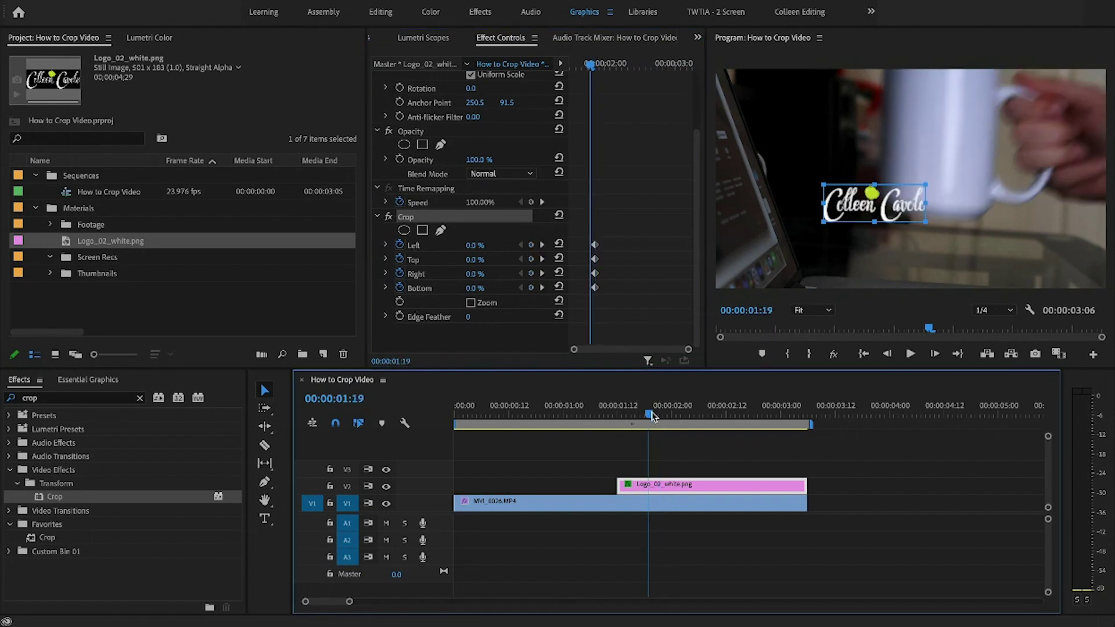
drag(474, 275, 475, 276)
key(Left)
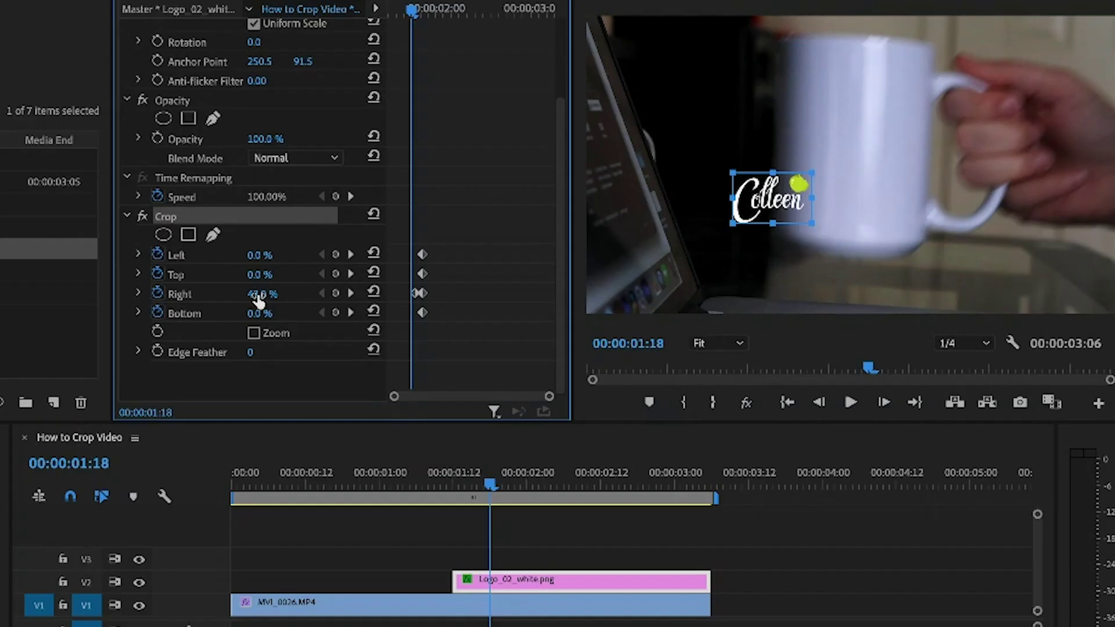
drag(257, 298, 259, 301)
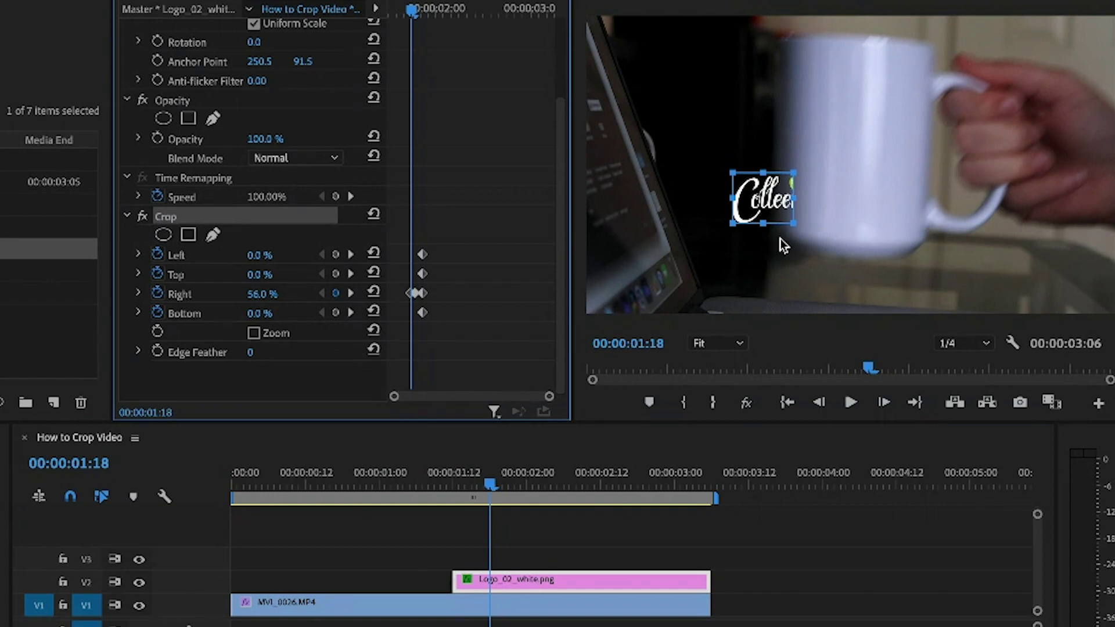
drag(794, 199, 777, 199)
Step: Keyframe the logo's Right crop at 84.6 % on 00:00:01:16 and at 91.9 % on 00:00:01:15, following the mug's edge
click(492, 493)
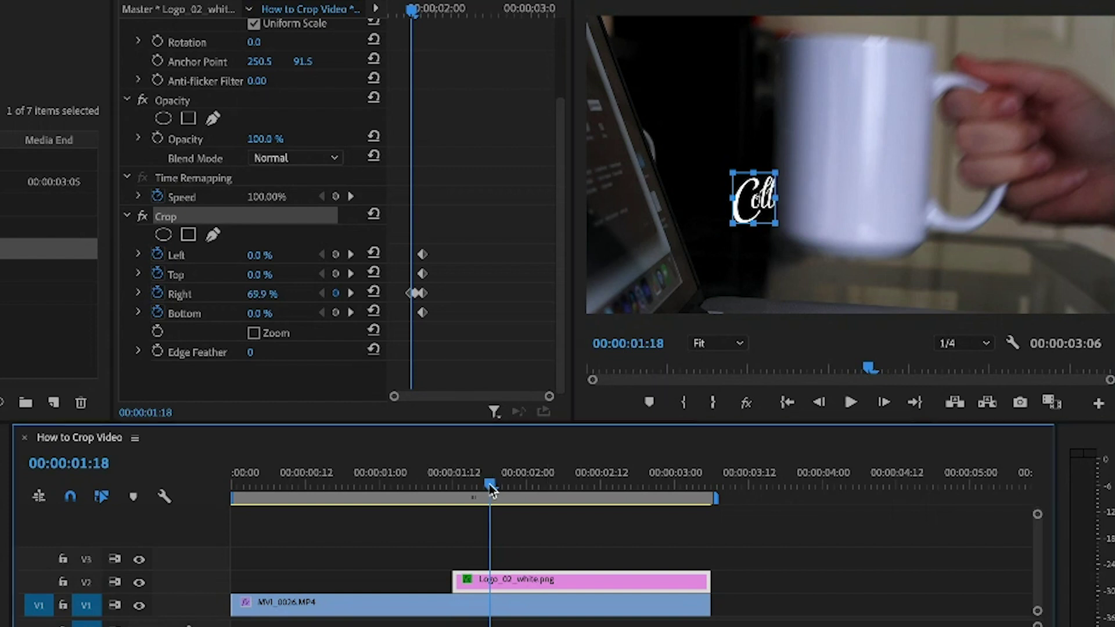
key(Left)
key(Left)
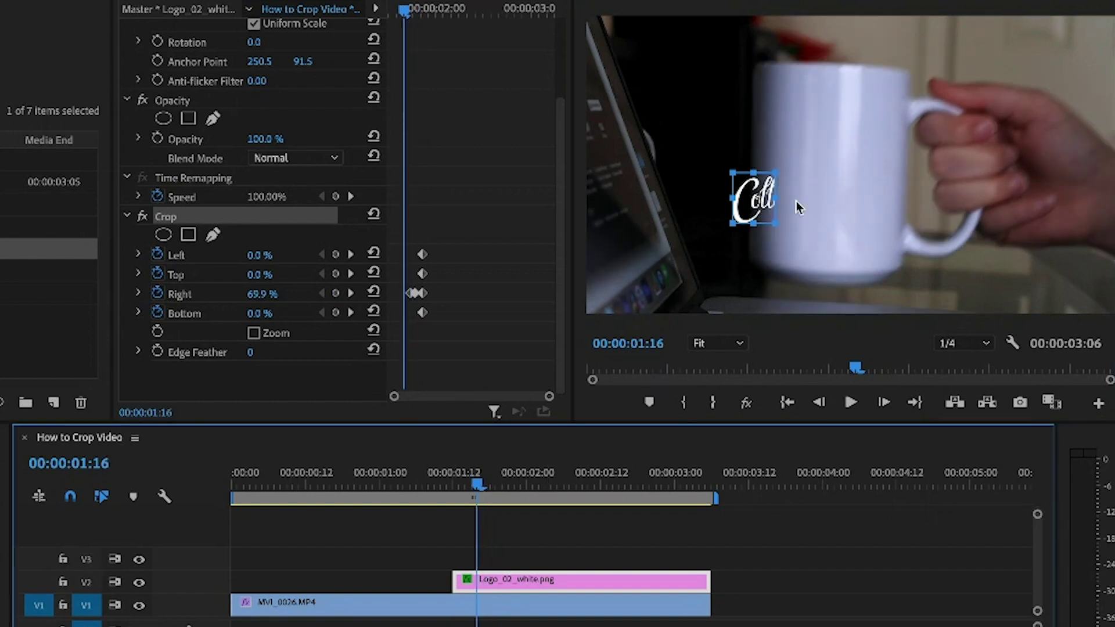
drag(776, 198, 755, 199)
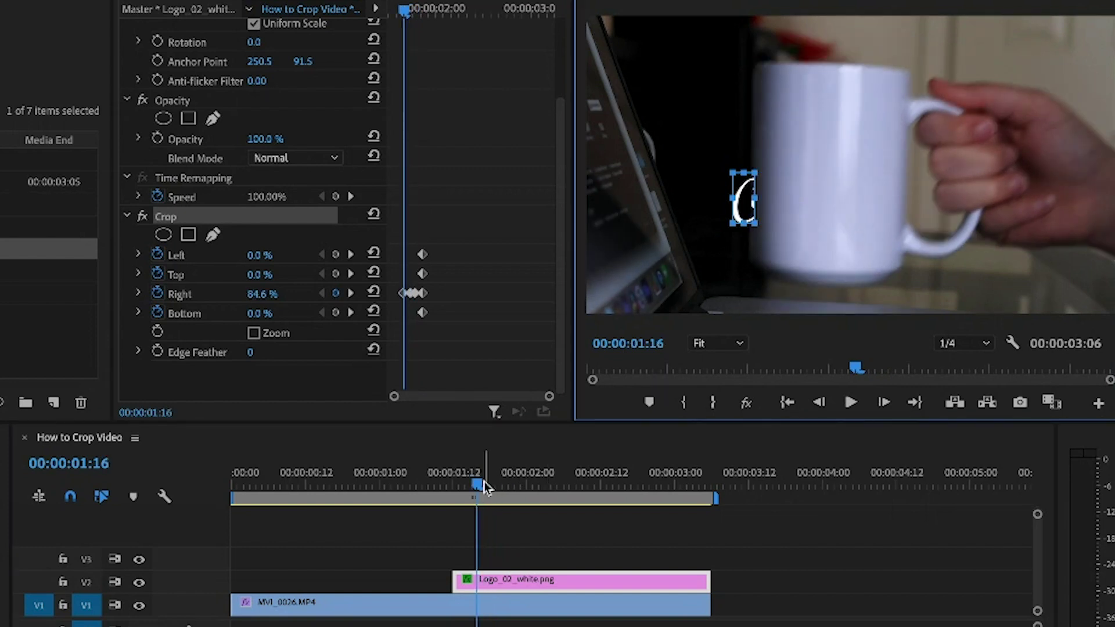
drag(483, 482, 472, 487)
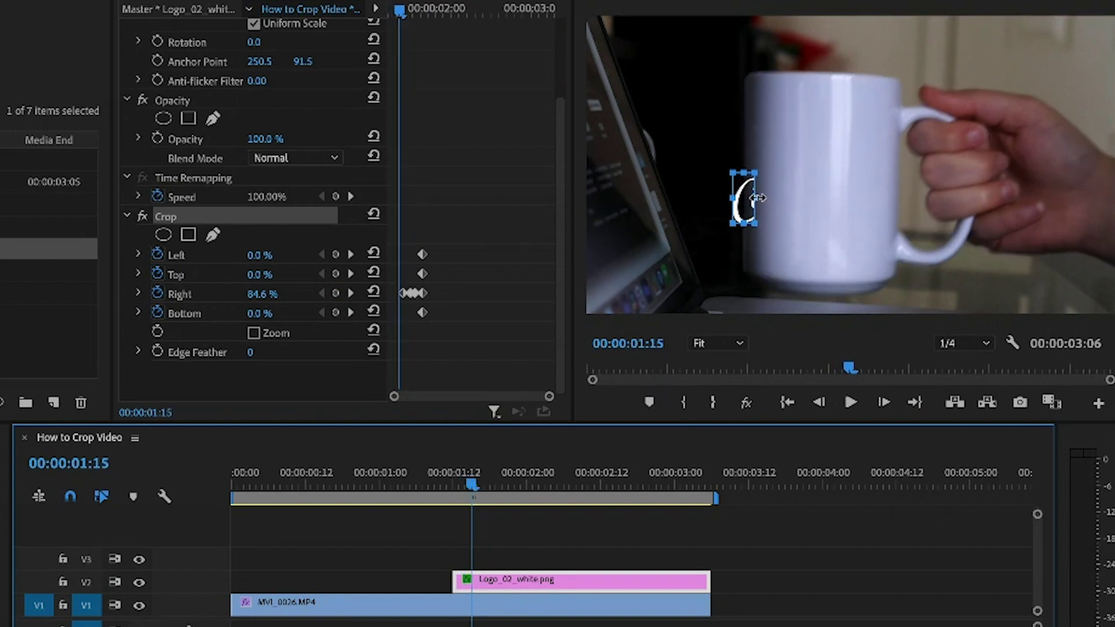
drag(759, 198, 746, 199)
Step: Keyframe the logo's Right crop at 100.0 % on 00:00:01:14 and check the frames back to 00:00:01:12
click(473, 490)
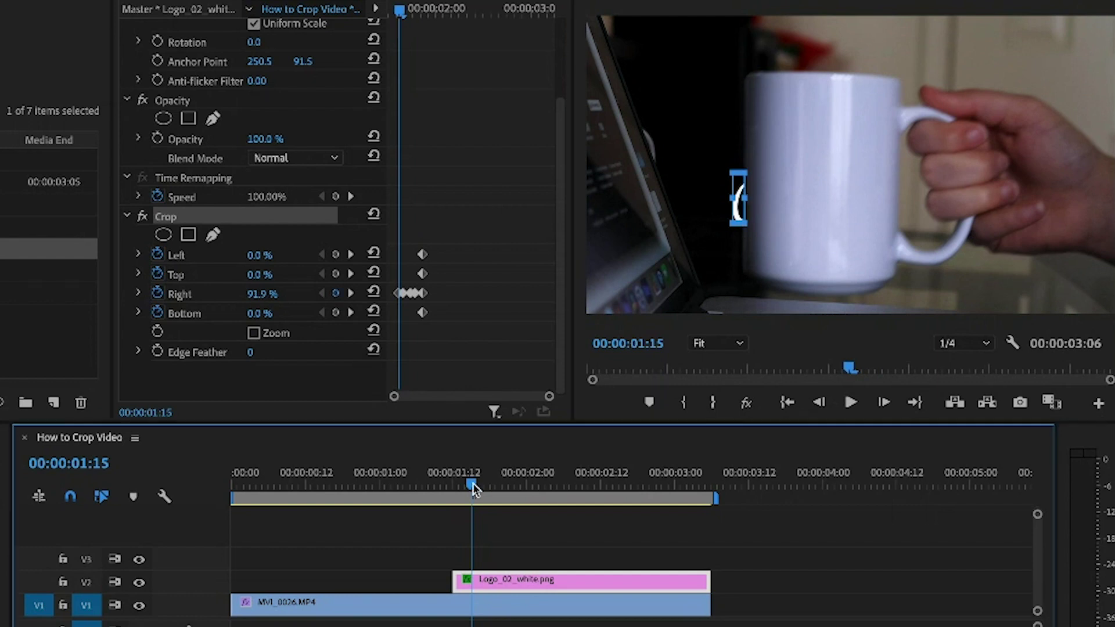
drag(473, 490, 468, 491)
drag(746, 199, 730, 202)
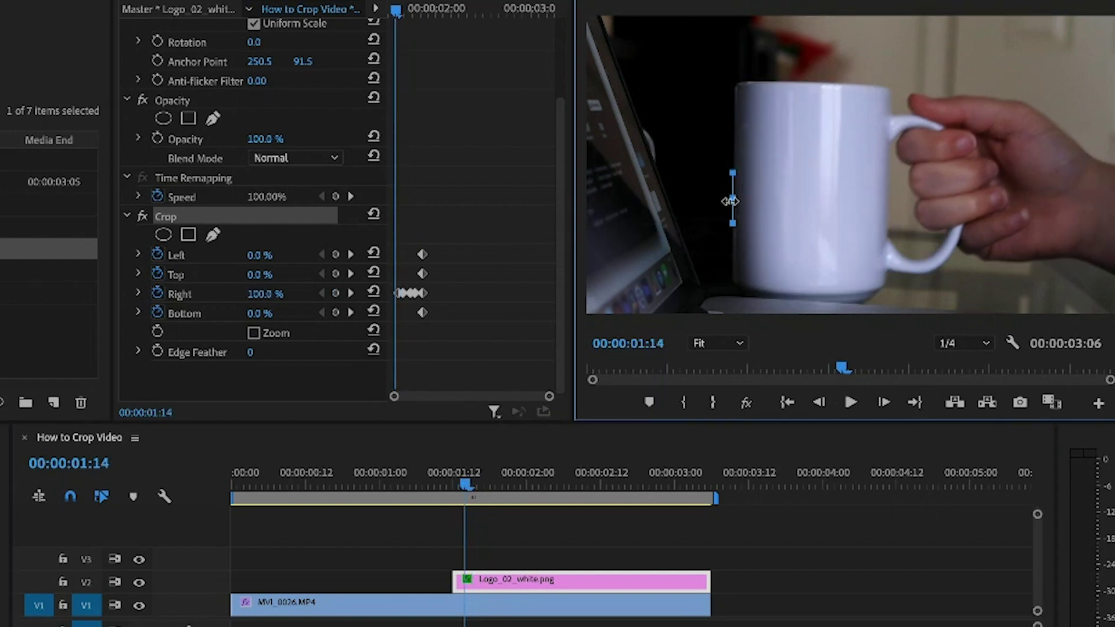
click(465, 487)
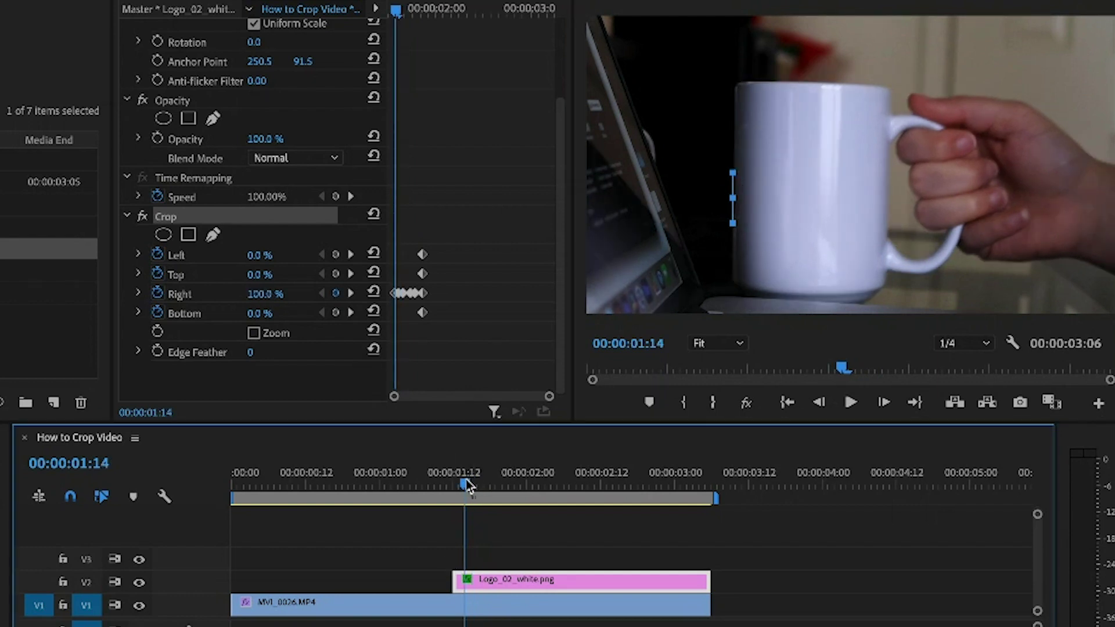
key(Left)
key(Left)
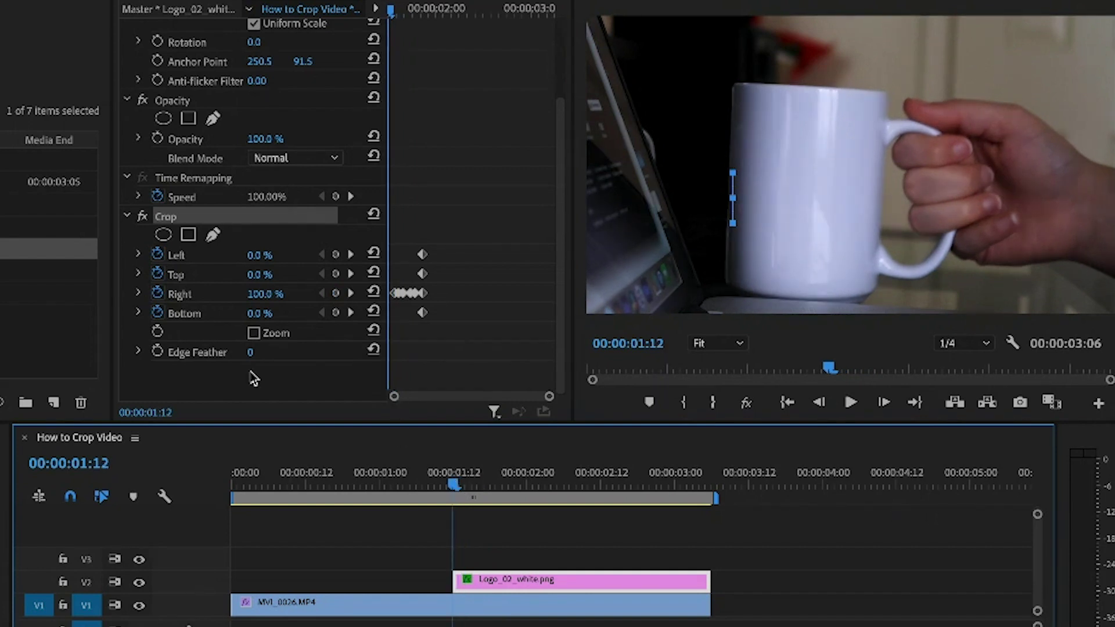
Step: Raise the Crop effect's Edge Feather to soften the logo's cropped edge, judging it at 00:00:01:19
click(497, 484)
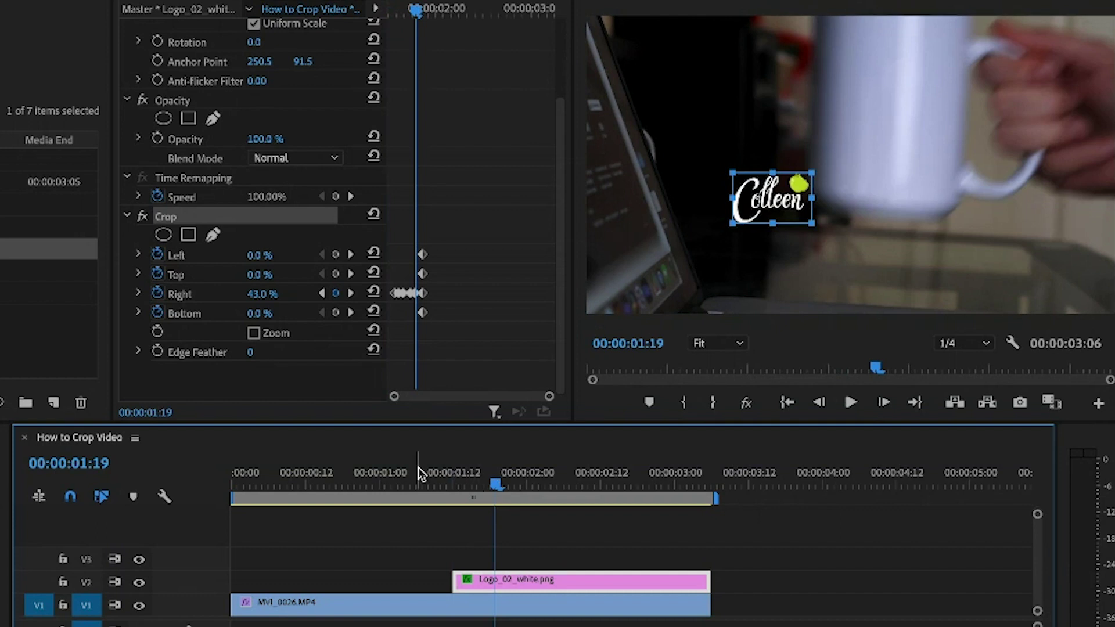
click(255, 359)
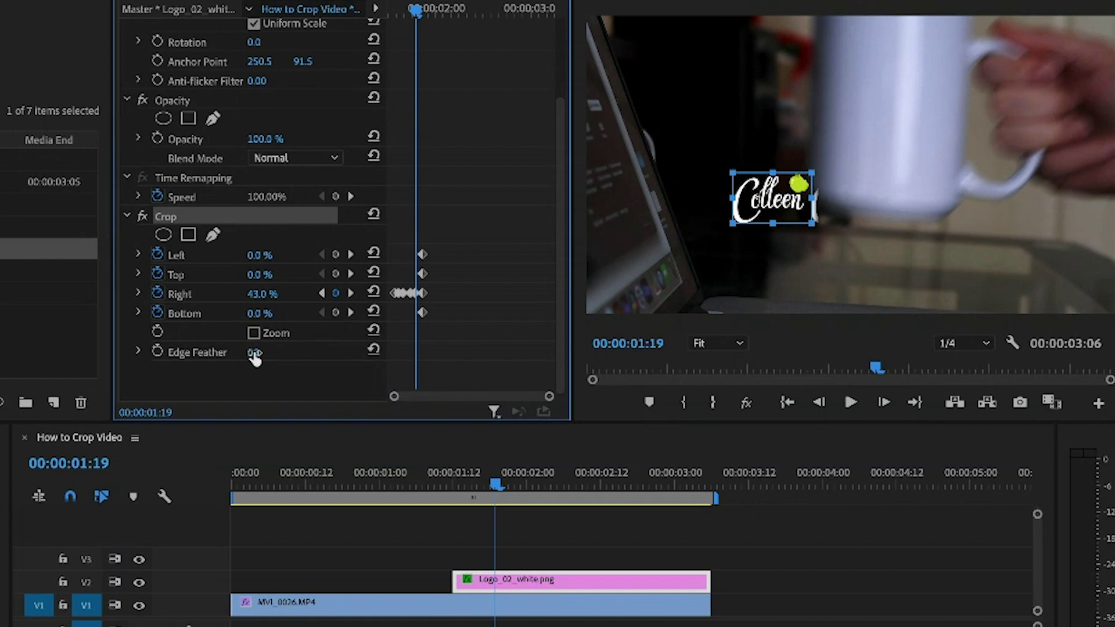
drag(254, 359, 260, 359)
Step: Play back the sequence to check how the logo is revealed behind the moving mug
click(442, 483)
key(space)
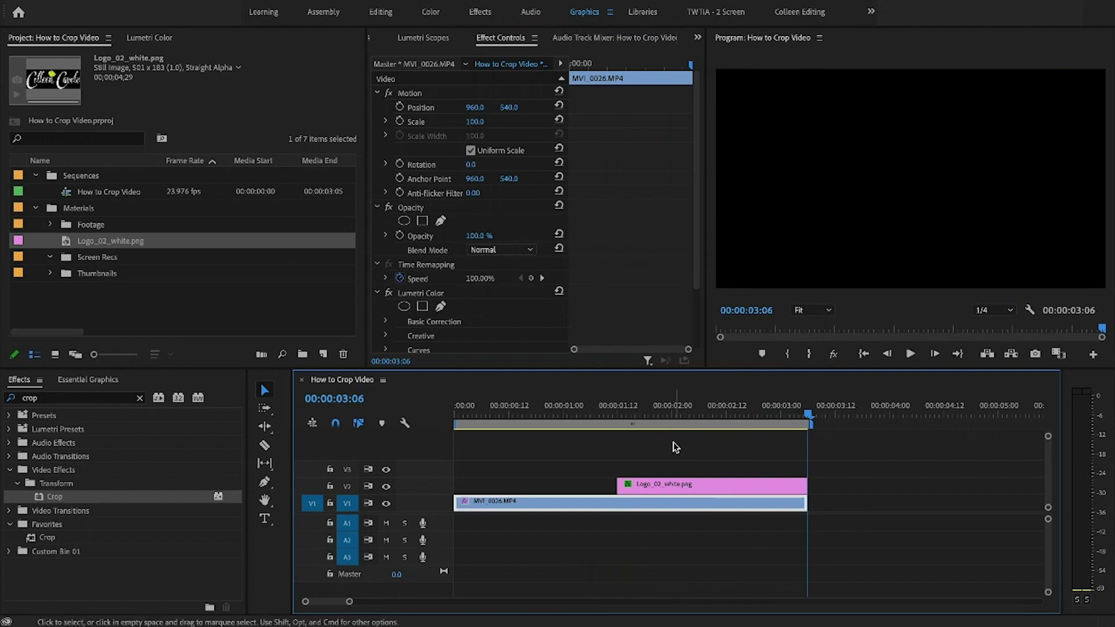
drag(744, 416, 731, 417)
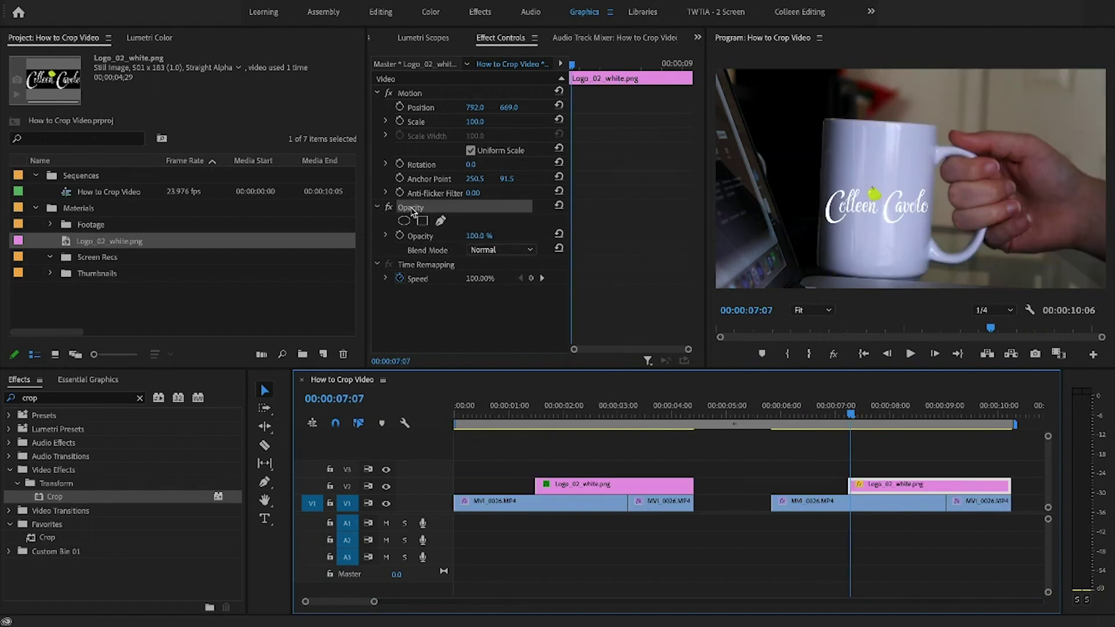
Step: Draw a four-cornered pen mask around the whole logo in its Opacity effect at 00:00:07:17 and straighten the mask's lower edge
click(411, 210)
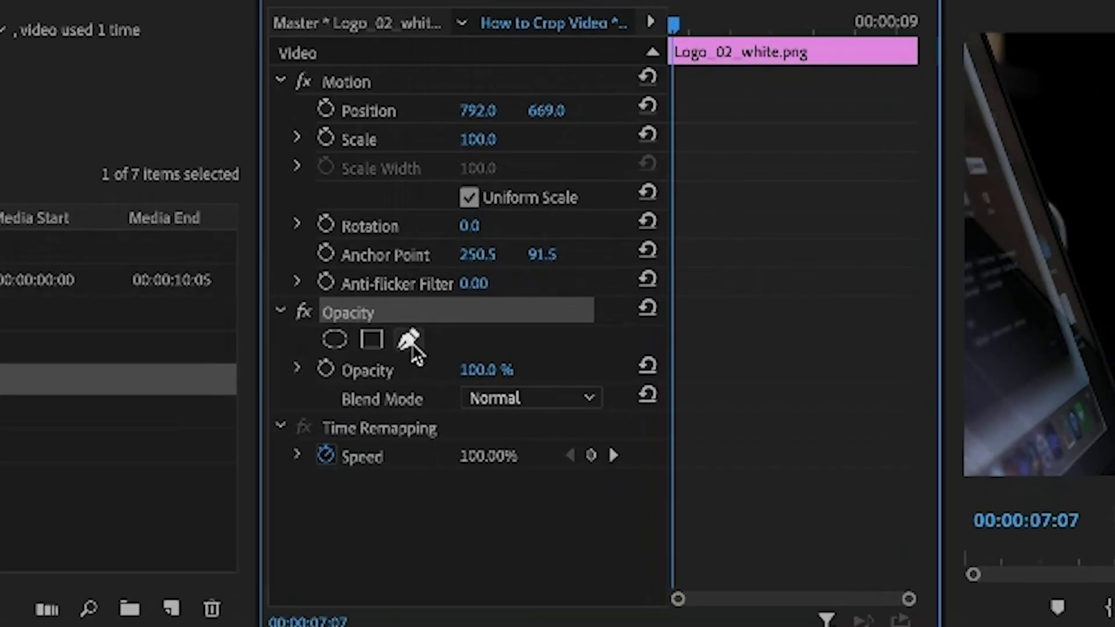
click(409, 343)
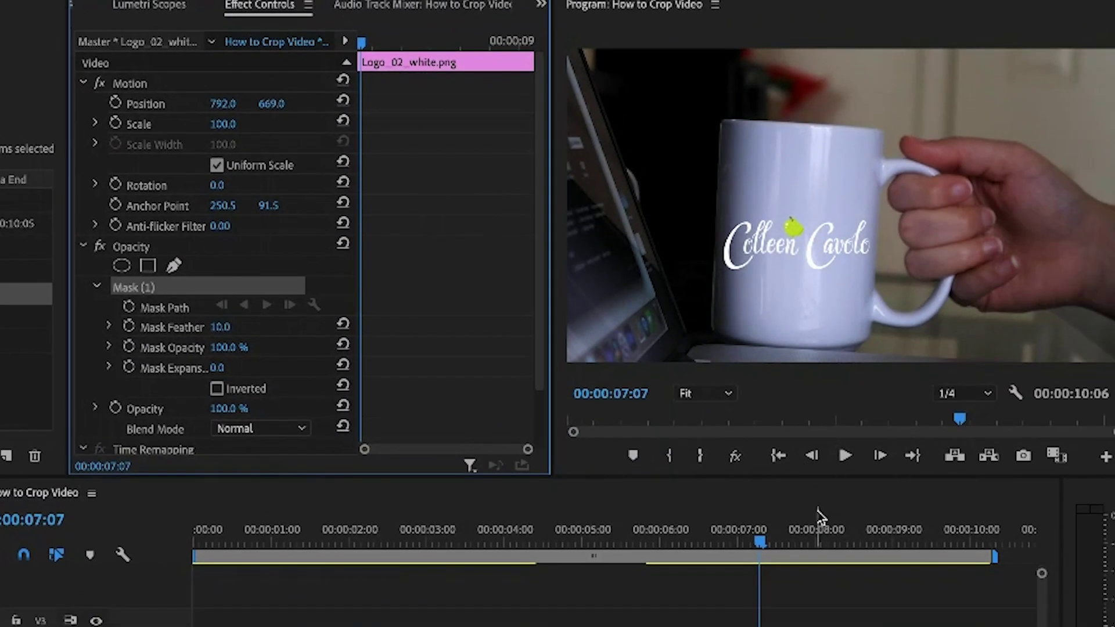
click(768, 544)
drag(768, 543, 795, 545)
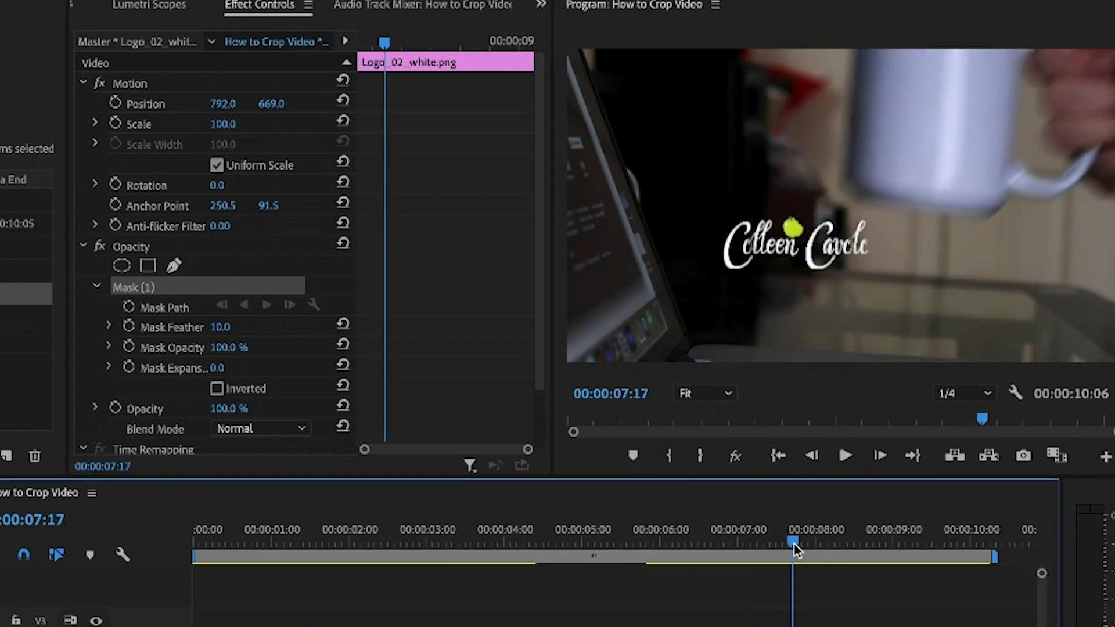
click(886, 215)
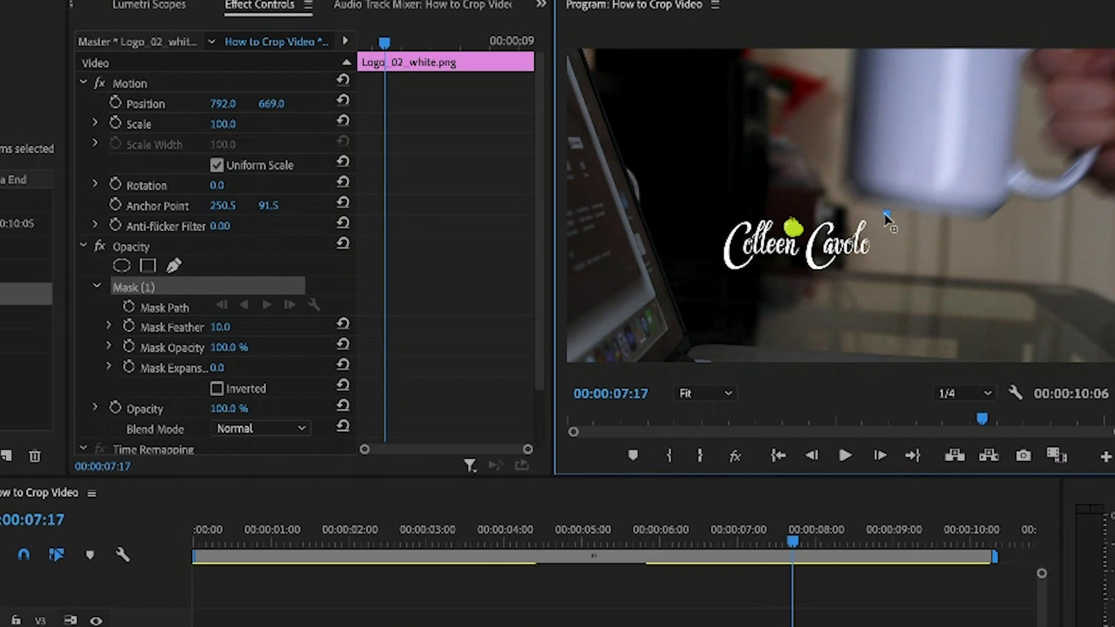
click(882, 292)
click(709, 298)
click(706, 211)
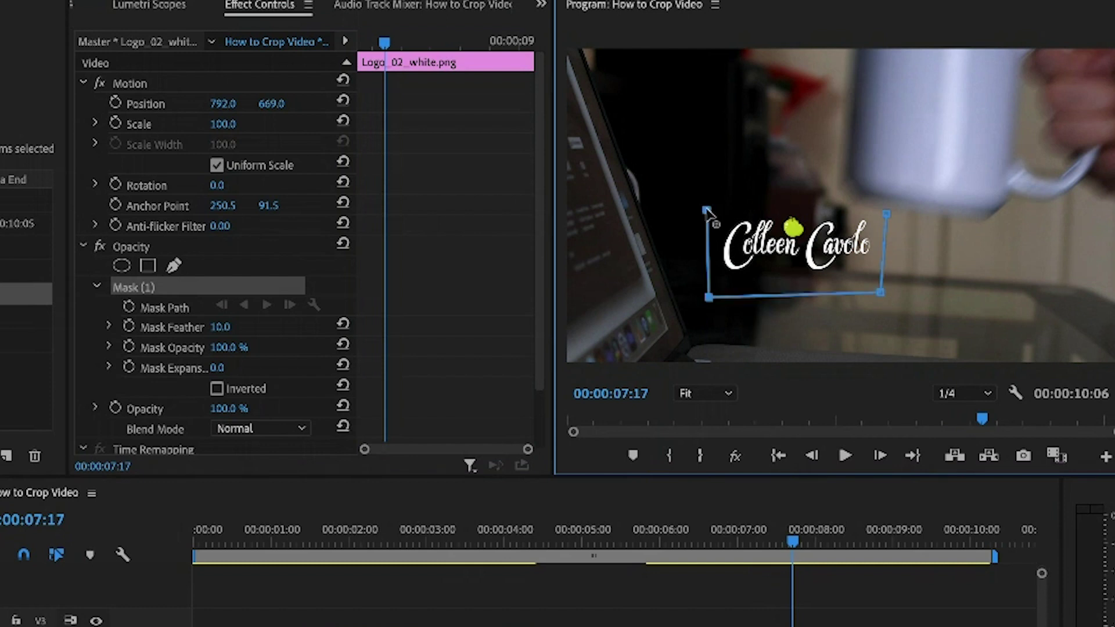
click(887, 215)
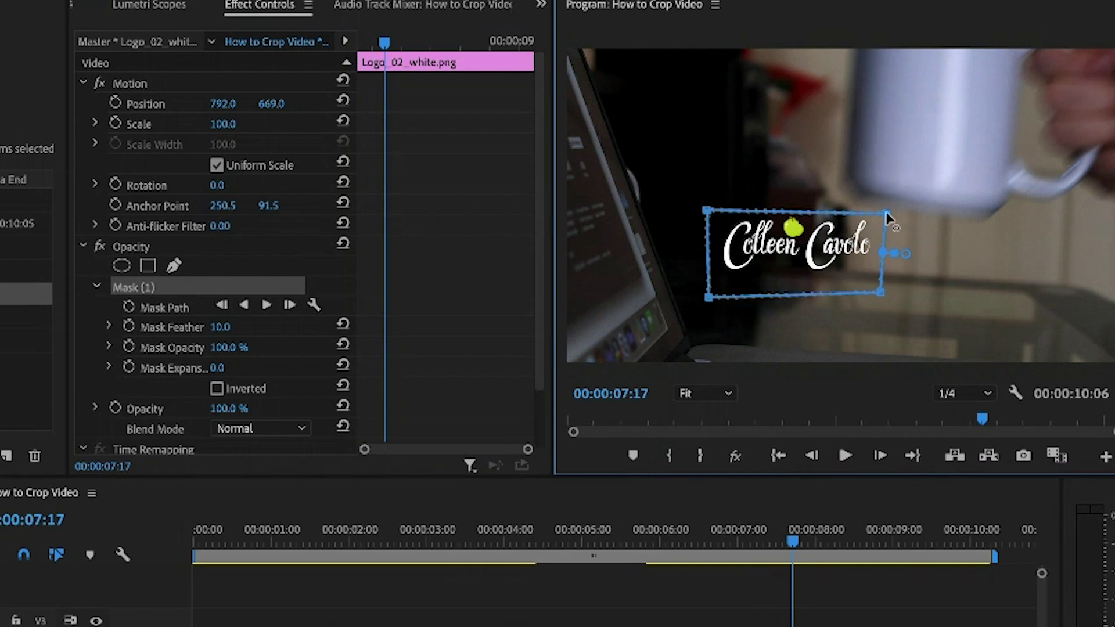
drag(709, 297, 710, 290)
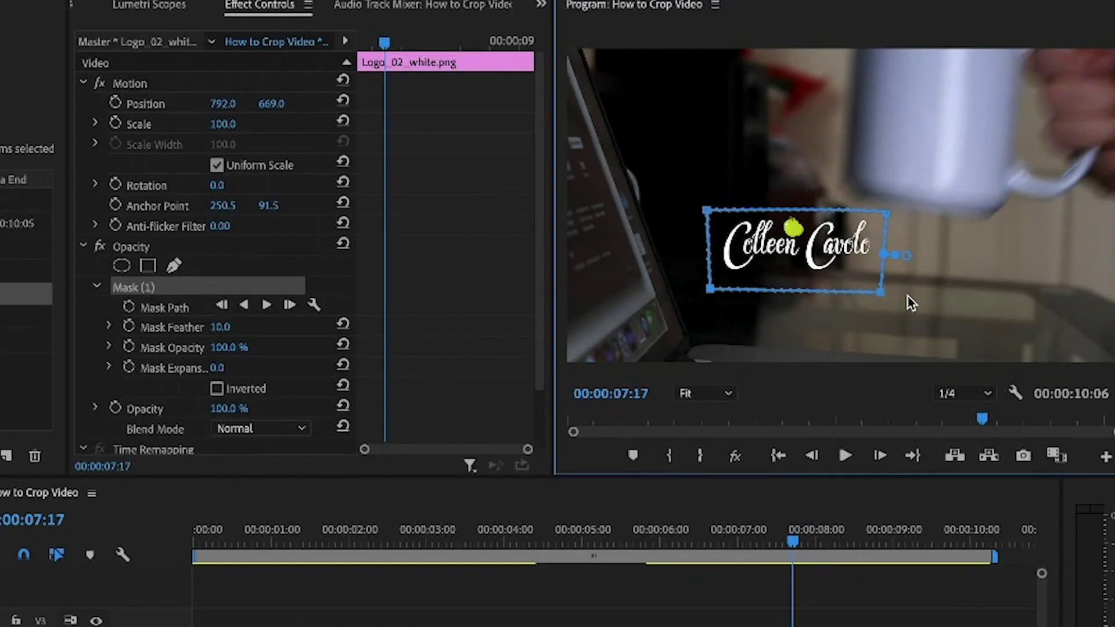
drag(883, 292, 882, 288)
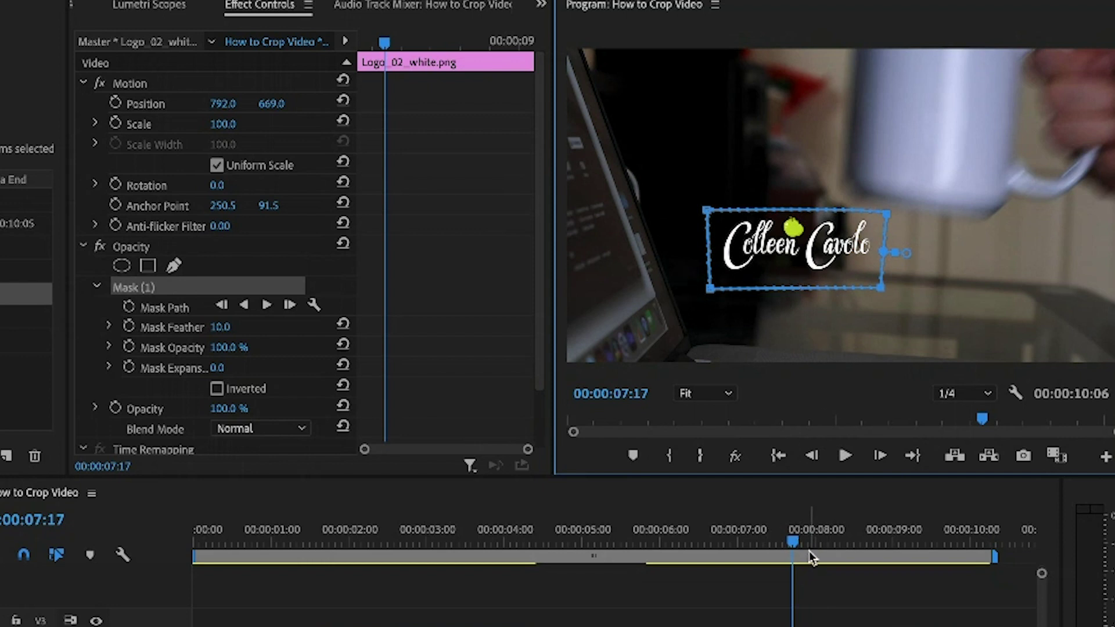
Step: Start Mask Path keyframing at 00:00:07:17 and collapse the mask into a thin strip beside the mug's left edge at 00:00:07:10
click(128, 307)
click(129, 307)
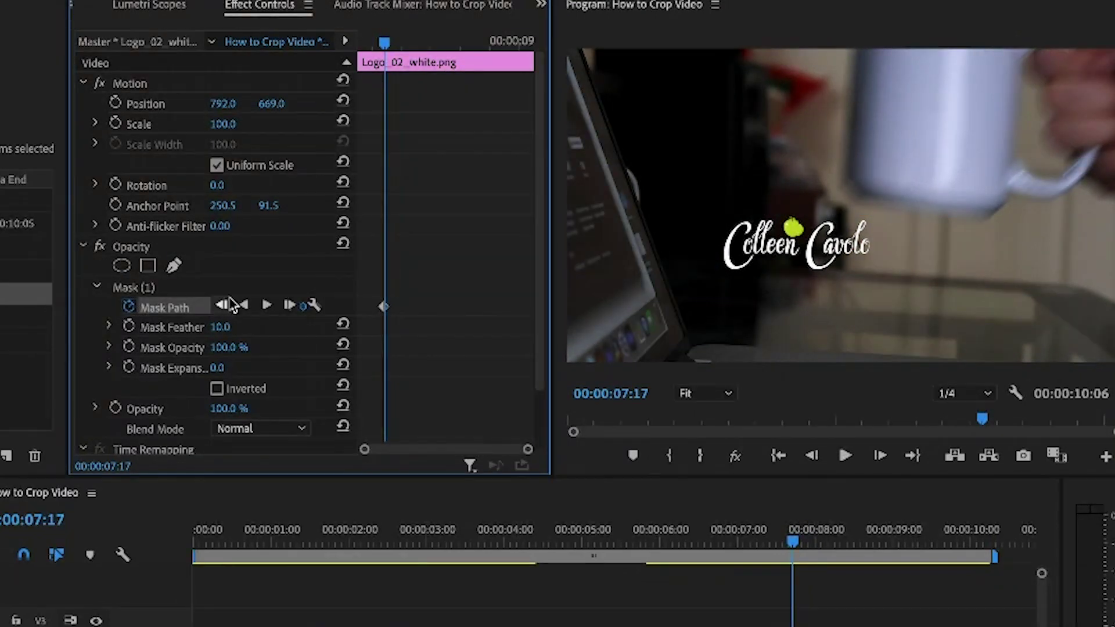
click(794, 546)
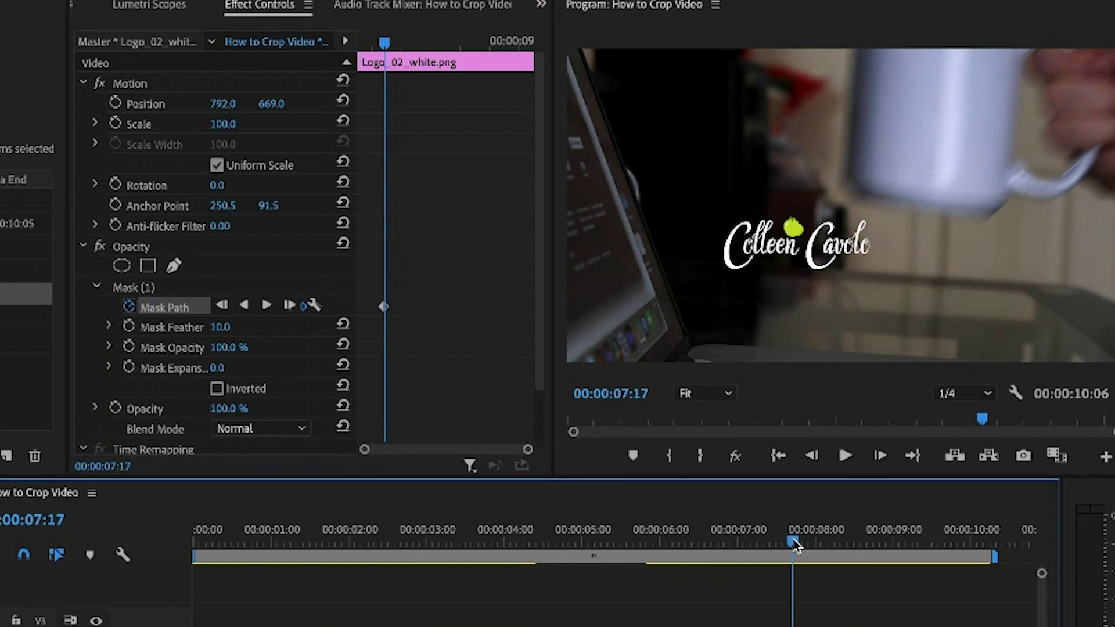
drag(795, 546, 773, 546)
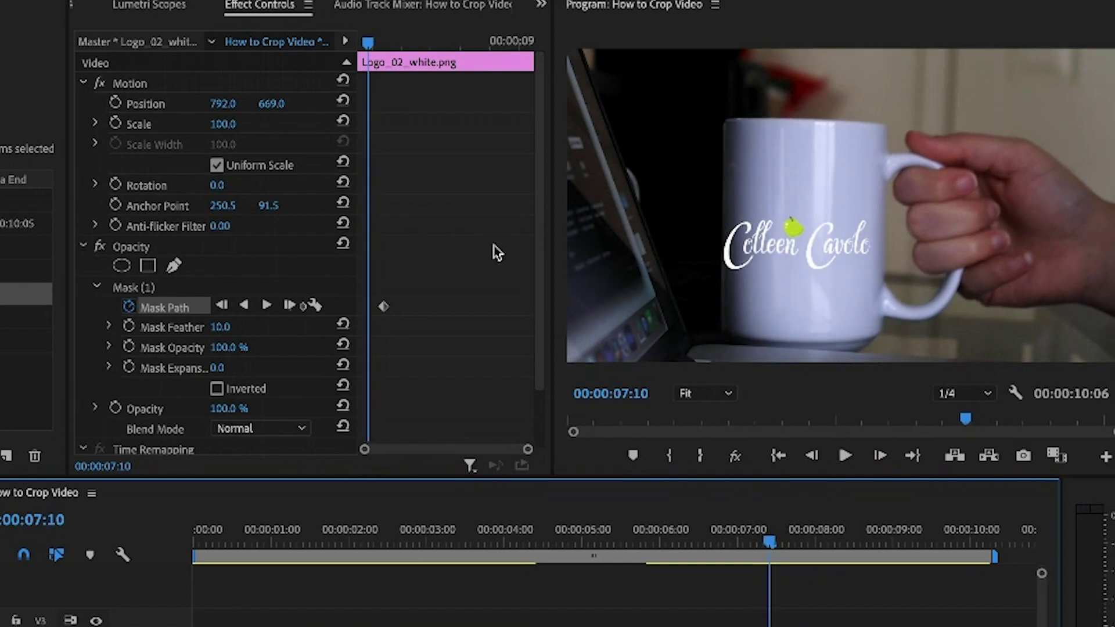
click(155, 289)
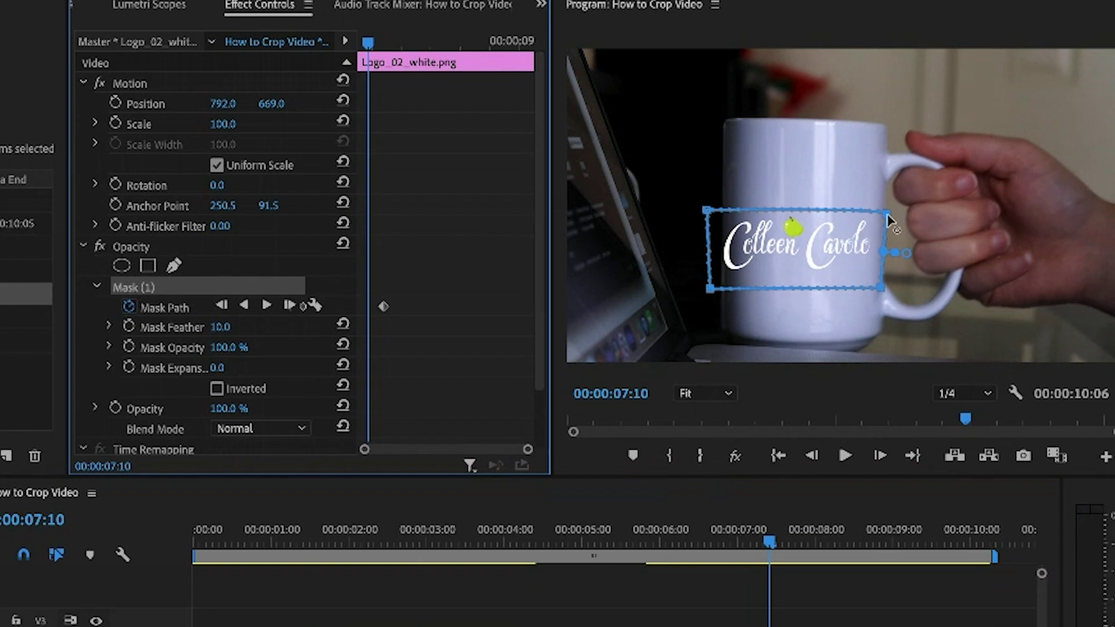
drag(887, 220, 719, 215)
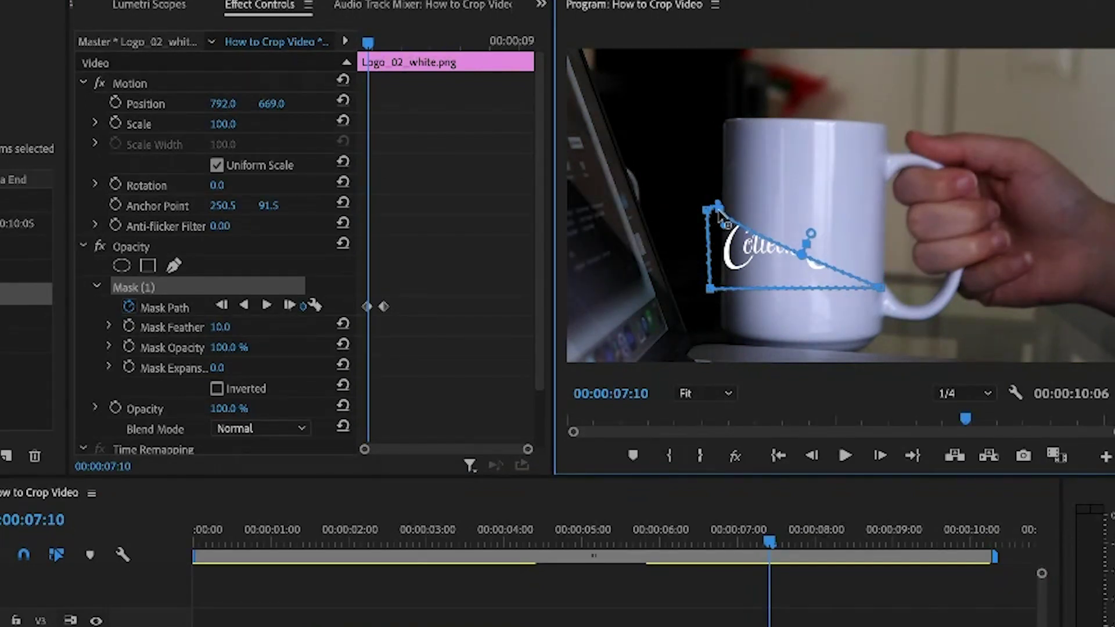
drag(876, 293, 716, 291)
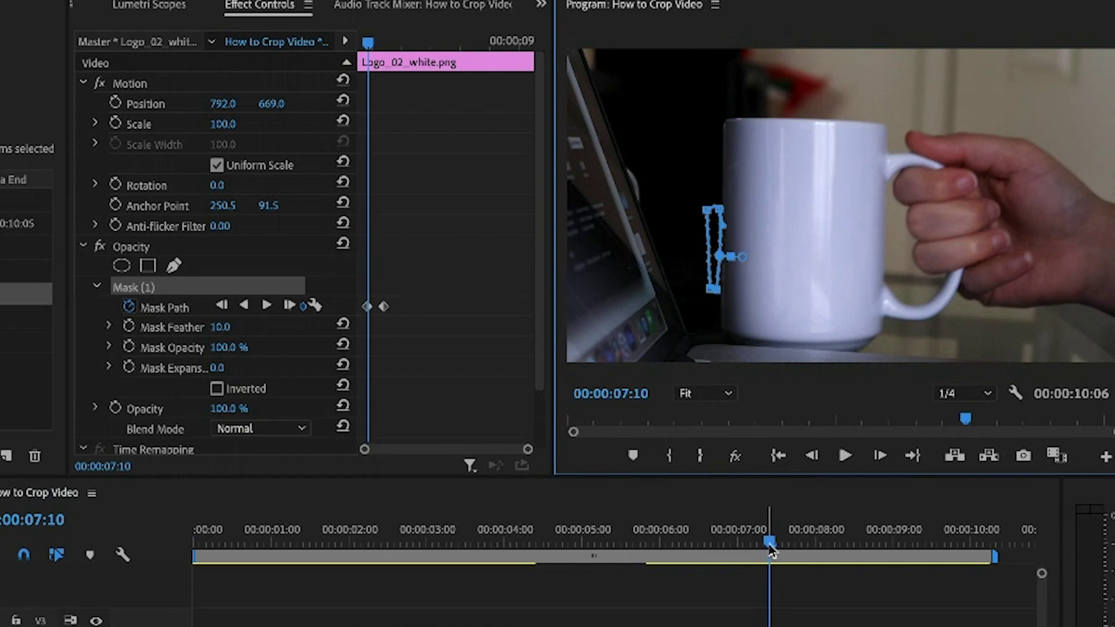
Step: Keyframe the mask path at 00:00:07:13 with both right corners pulled in to the mug's left edge
mouse_move(770, 545)
mouse_down()
mouse_move(807, 546)
mouse_move(762, 545)
mouse_move(783, 546)
mouse_up()
click(378, 44)
key(=)
key(=)
key(=)
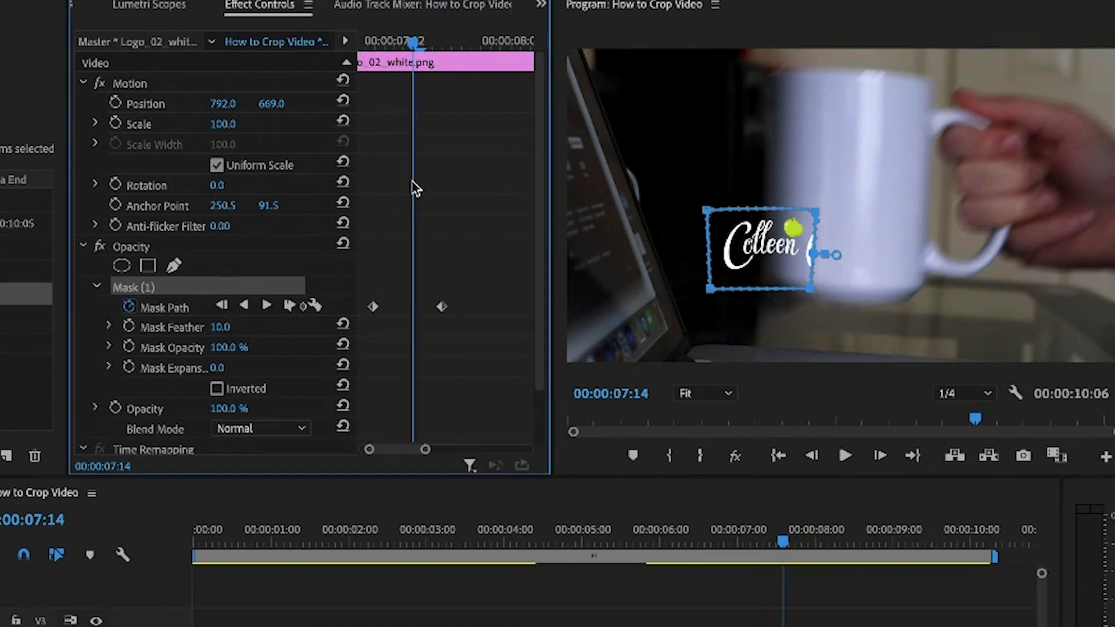
key(-)
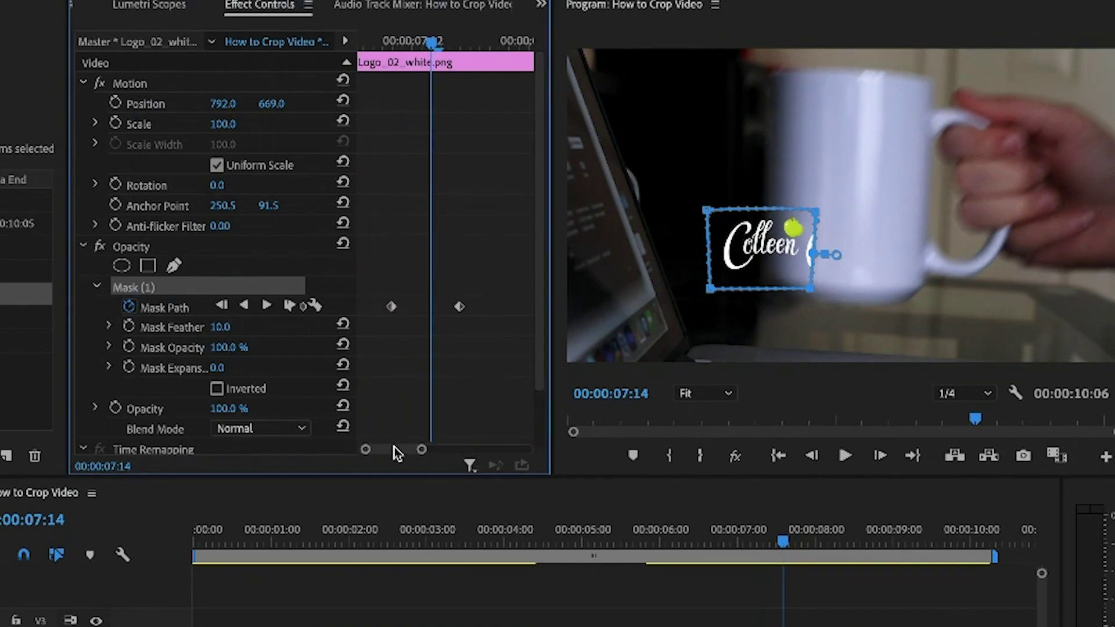
drag(439, 43, 422, 48)
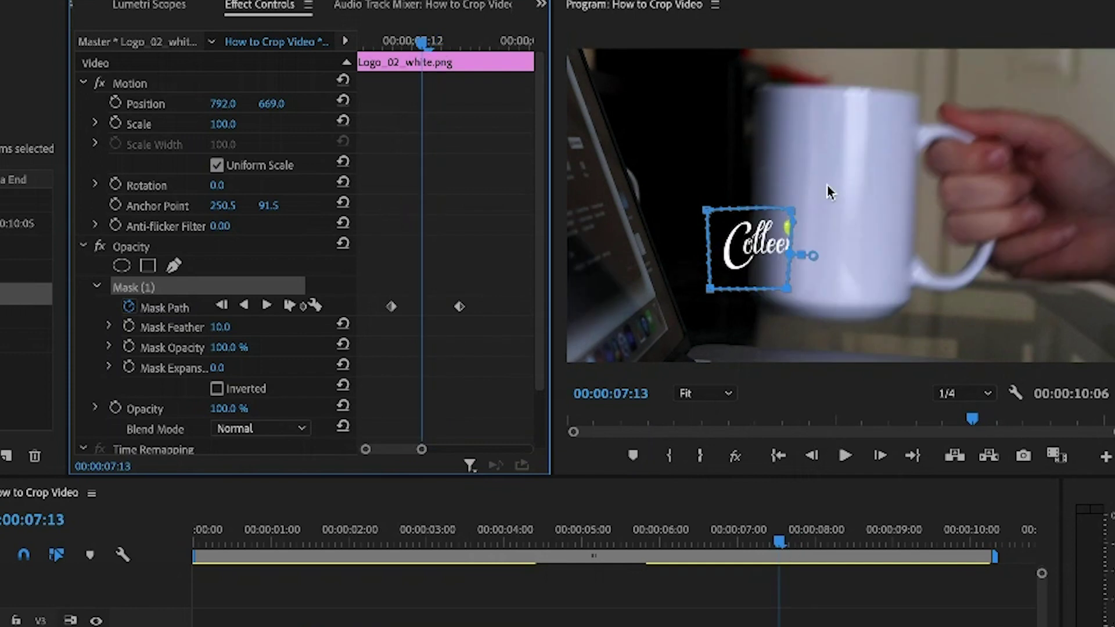
drag(793, 216, 755, 210)
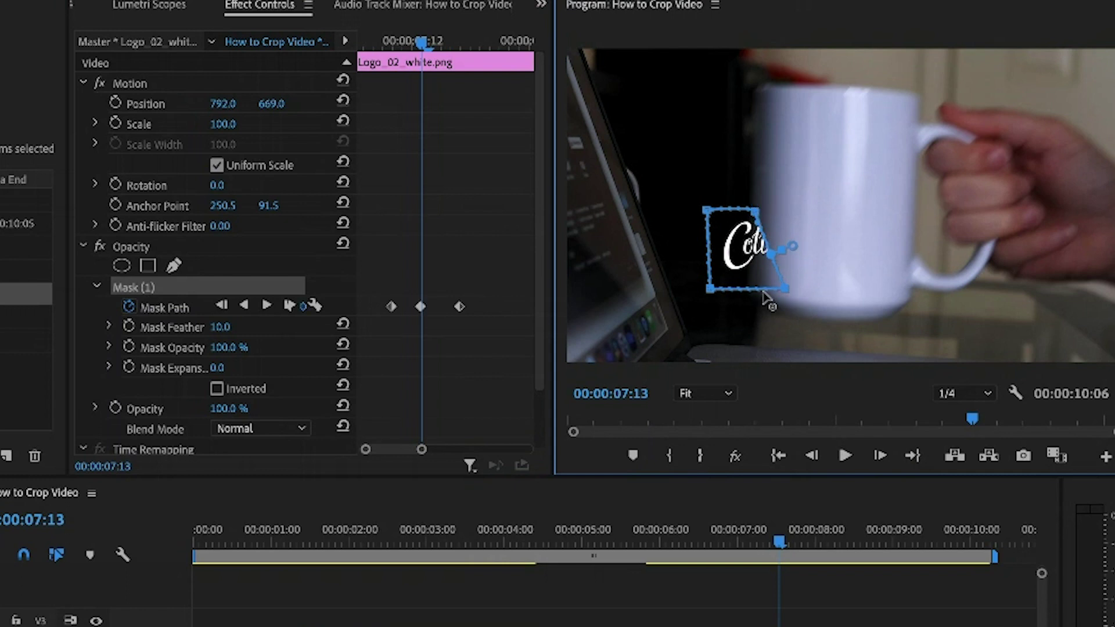
drag(788, 289, 757, 290)
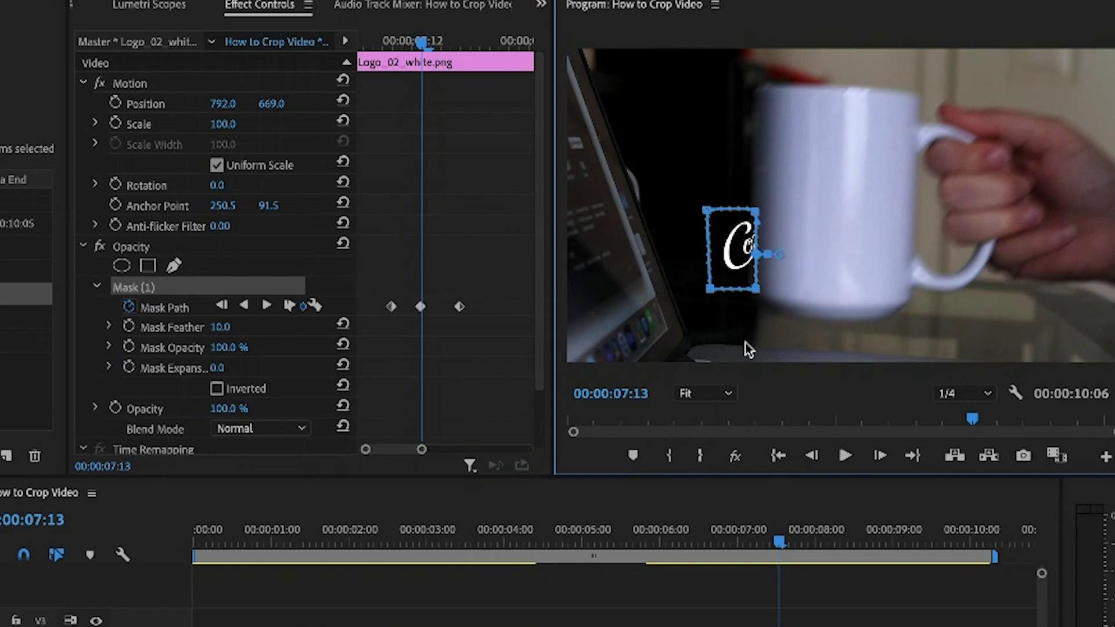
Step: Reshape the mask's upper right corner with an added point at 00:00:07:15 and set Mask Feather to 8.0
click(779, 545)
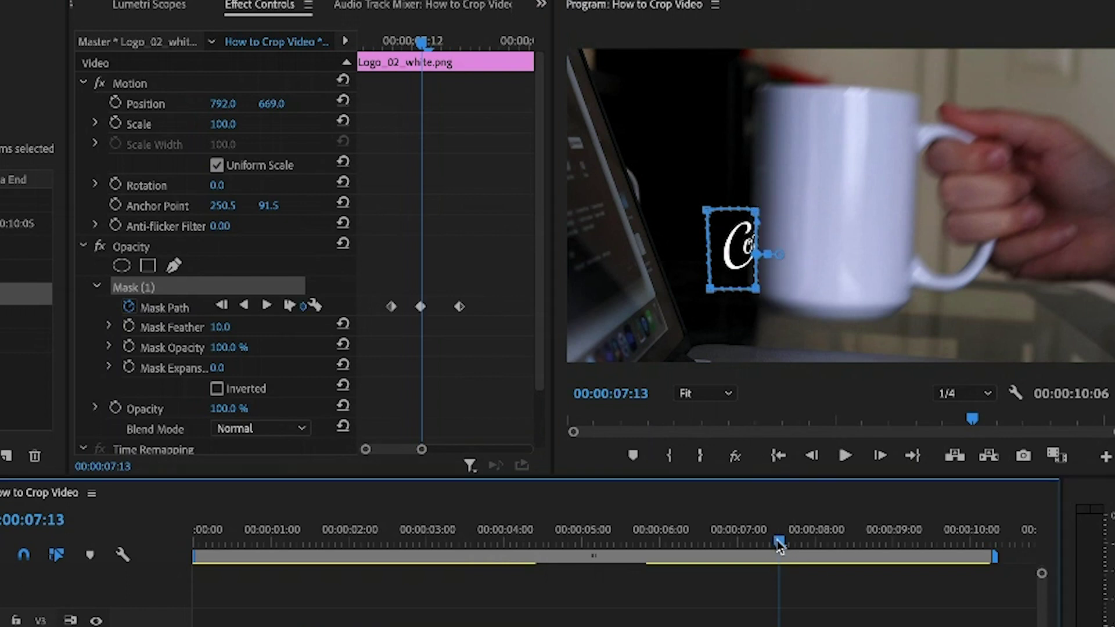
drag(780, 544, 789, 539)
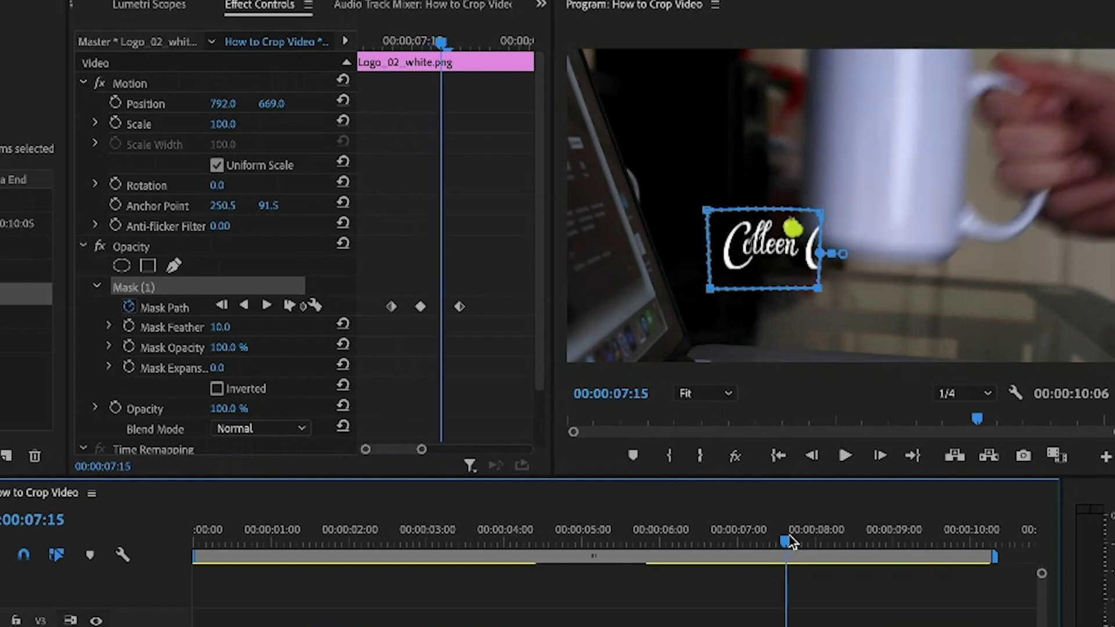
click(794, 211)
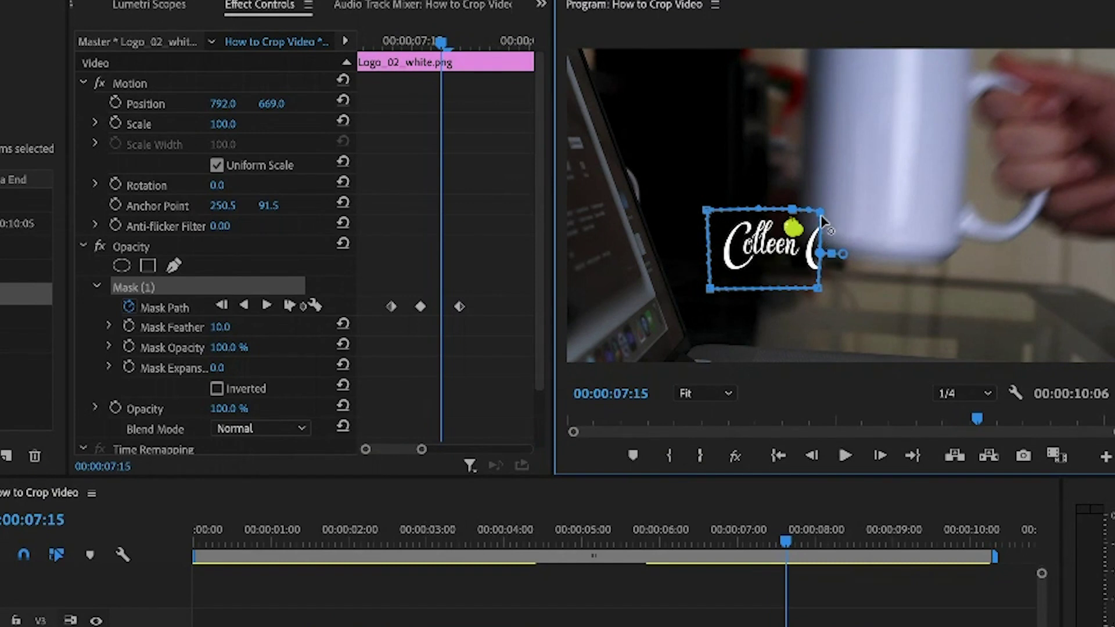
drag(821, 212, 799, 207)
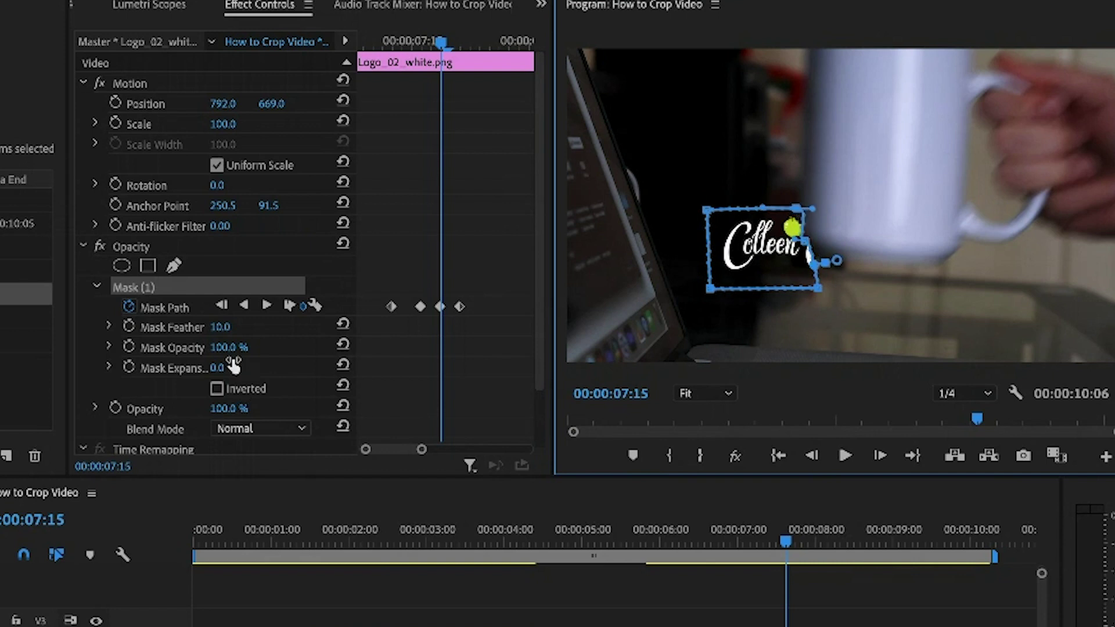
click(219, 332)
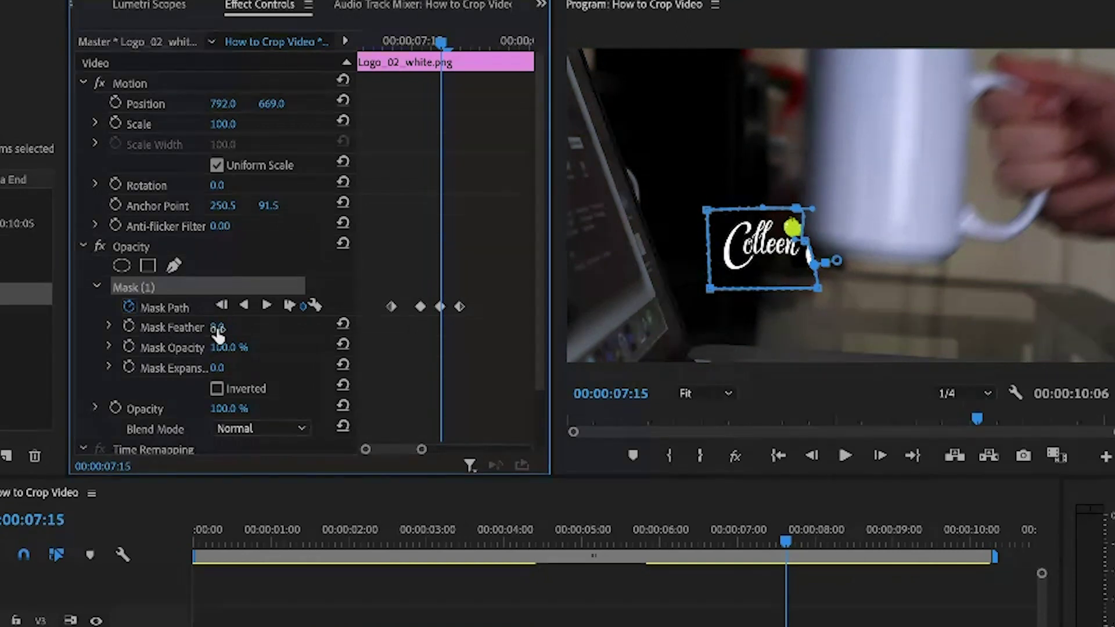
click(171, 329)
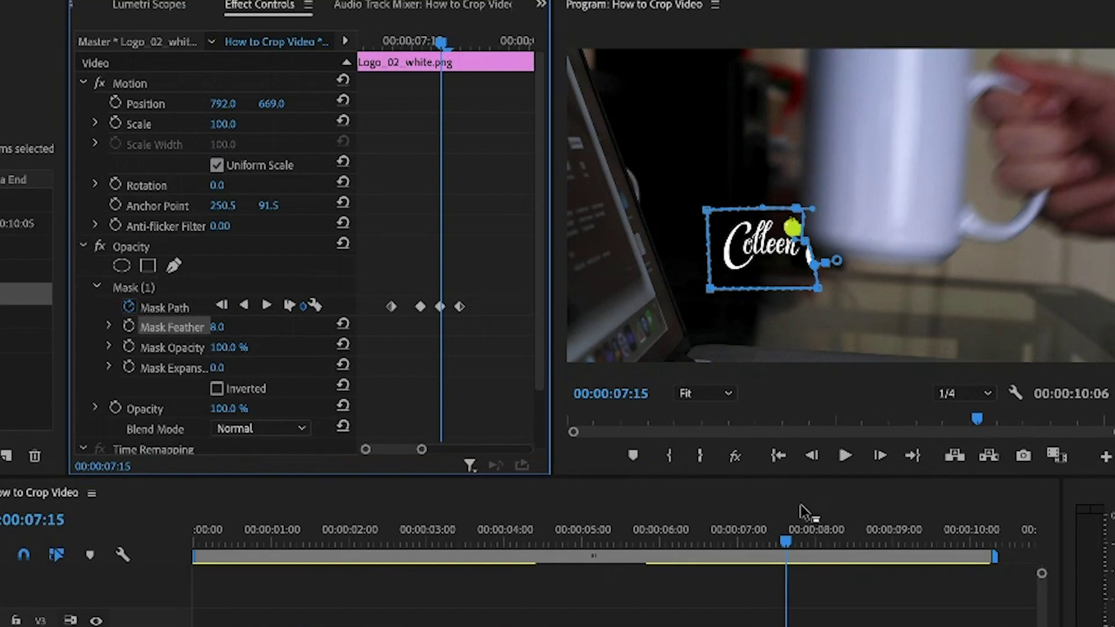
Step: Extend the mask's lower right side beneath the mug at 00:00:07:15 and curve the path around the mug's bottom corner
drag(806, 241, 811, 241)
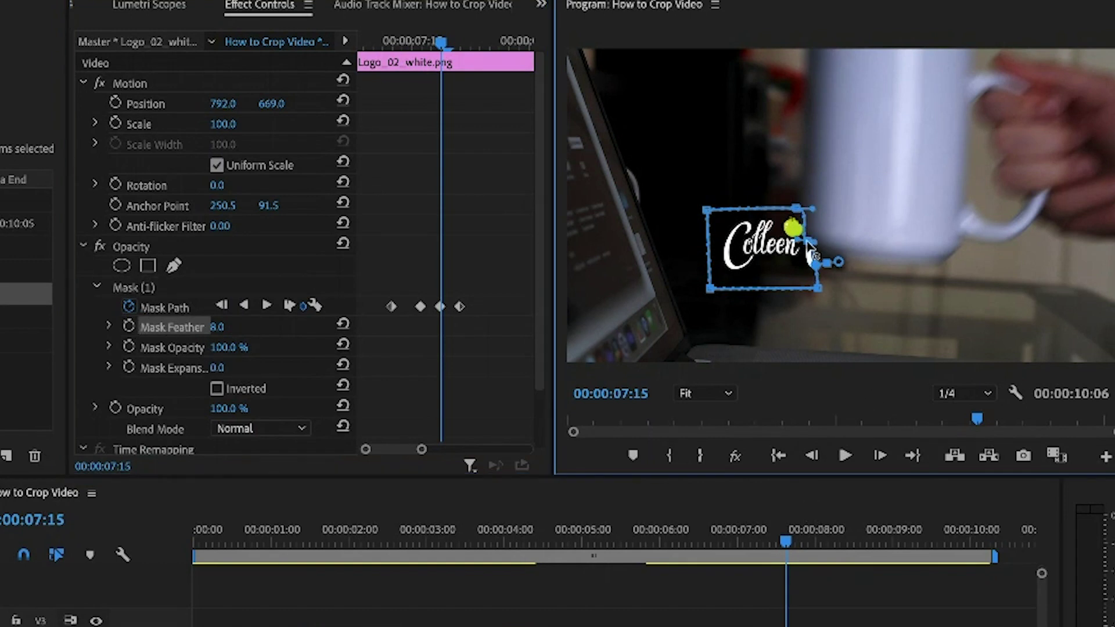
drag(819, 287, 878, 261)
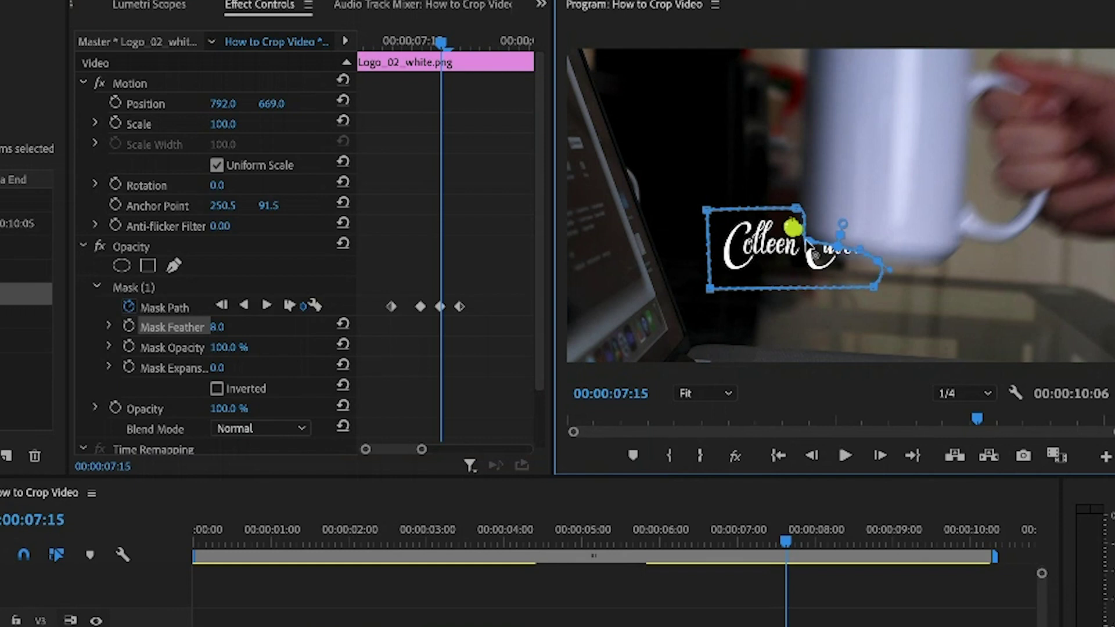
drag(808, 241, 814, 244)
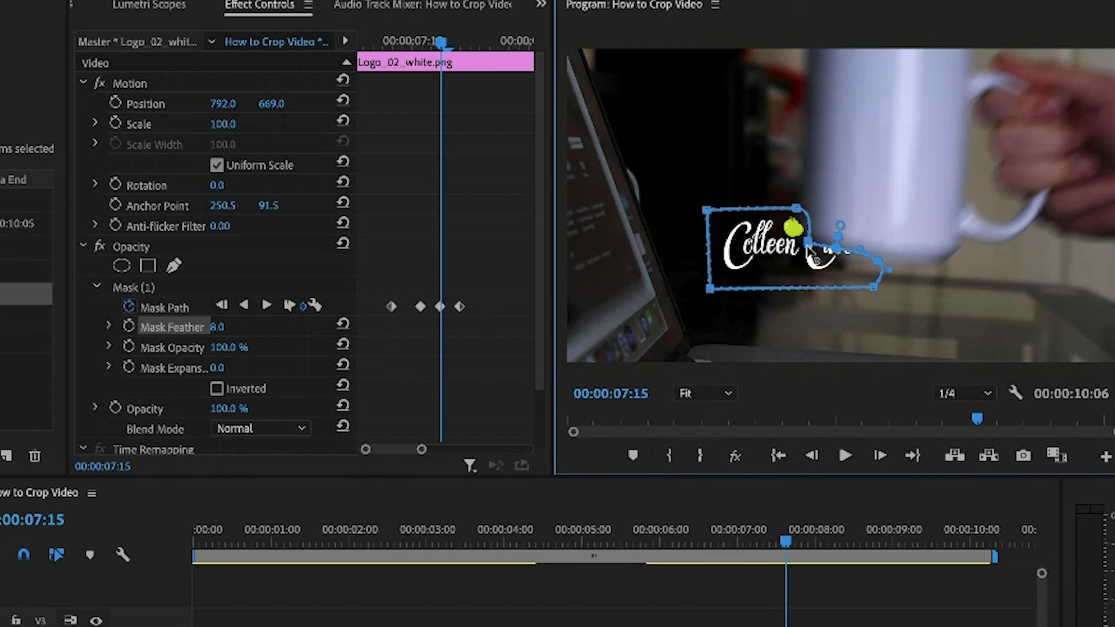
Step: Refine the mask points along the mug's bottom edge at 00:00:07:15, viewing the frame at 200%
click(729, 396)
click(720, 577)
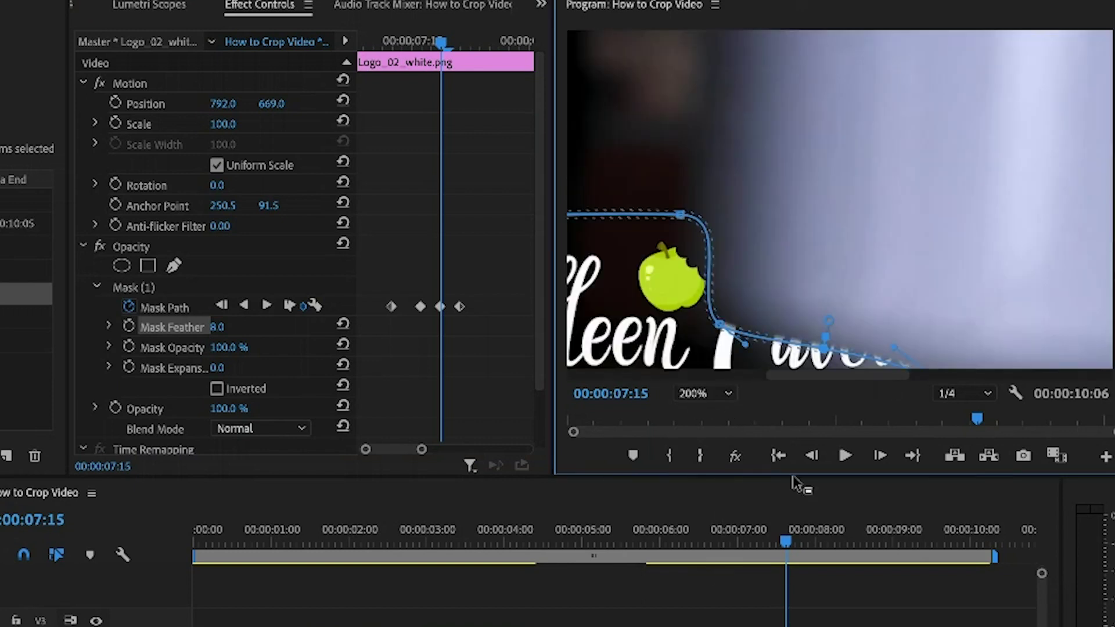
drag(1114, 200, 1114, 239)
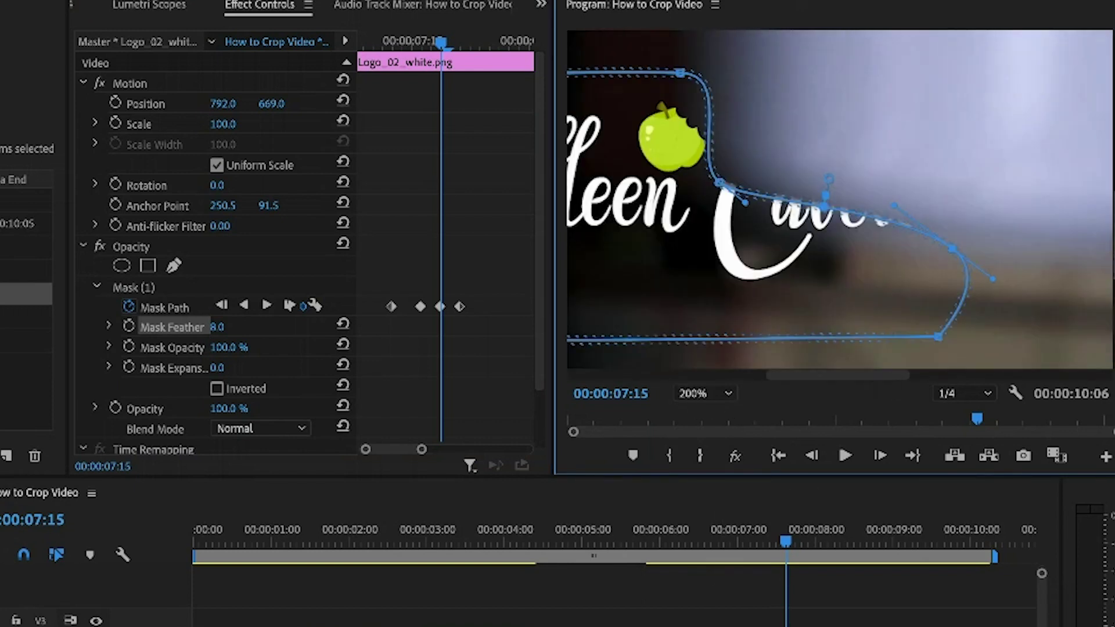
mouse_move(955, 253)
mouse_down()
mouse_move(965, 237)
mouse_move(1001, 273)
mouse_move(929, 246)
mouse_move(953, 239)
mouse_up()
drag(719, 184, 714, 193)
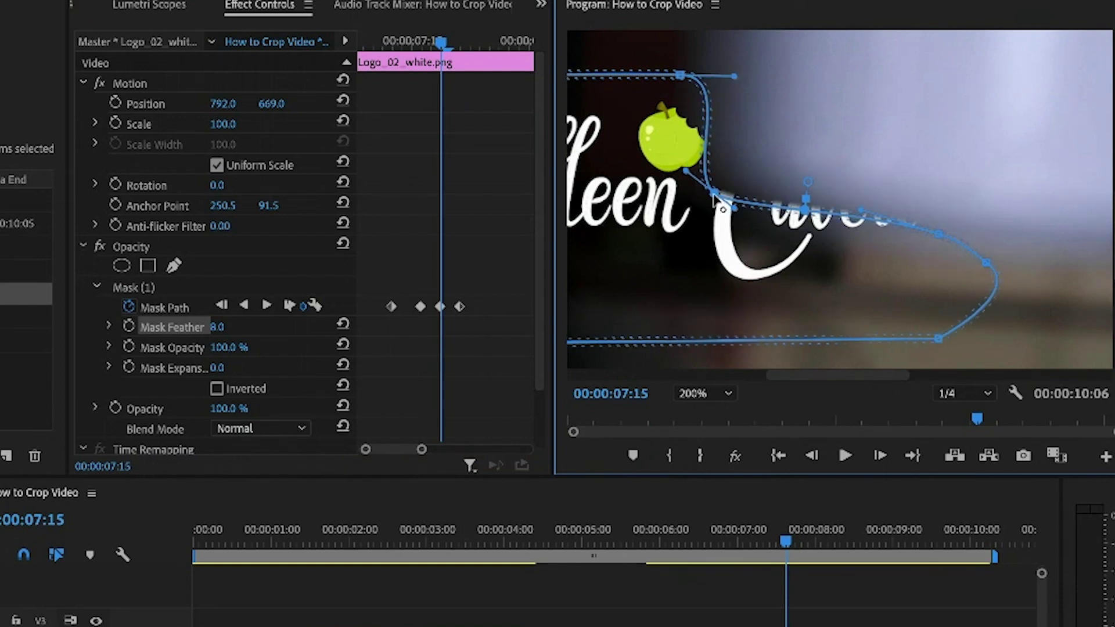
Step: Keyframe the mask path at 00:00:07:16 with its upper right points raised above the logo's last letters toward the mug's edge
click(450, 36)
drag(451, 41, 457, 40)
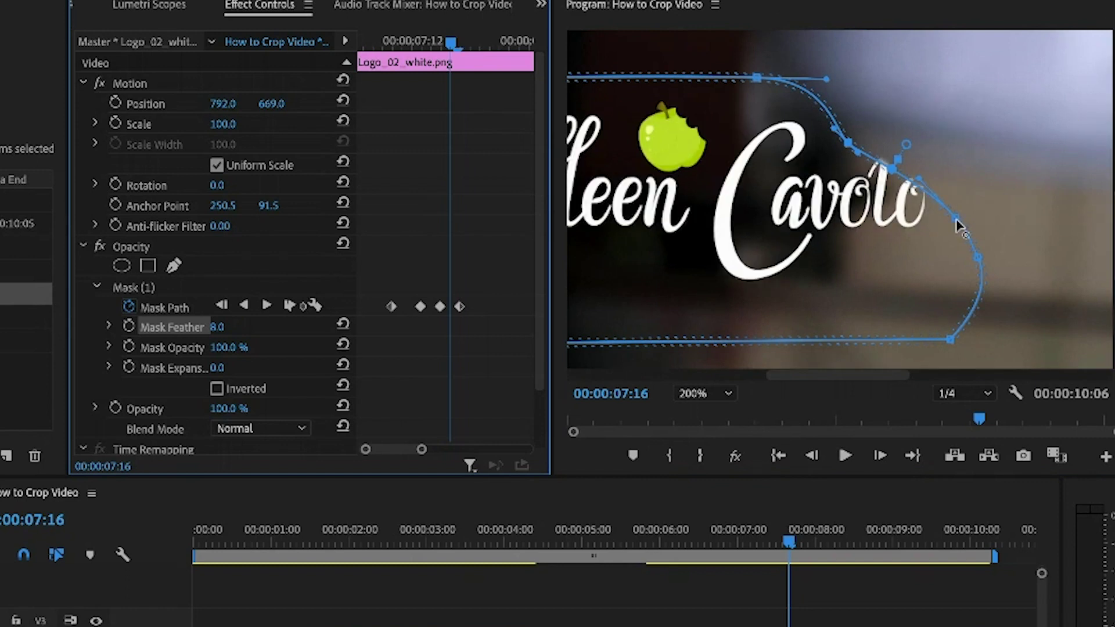
drag(958, 220, 992, 173)
drag(849, 145, 856, 119)
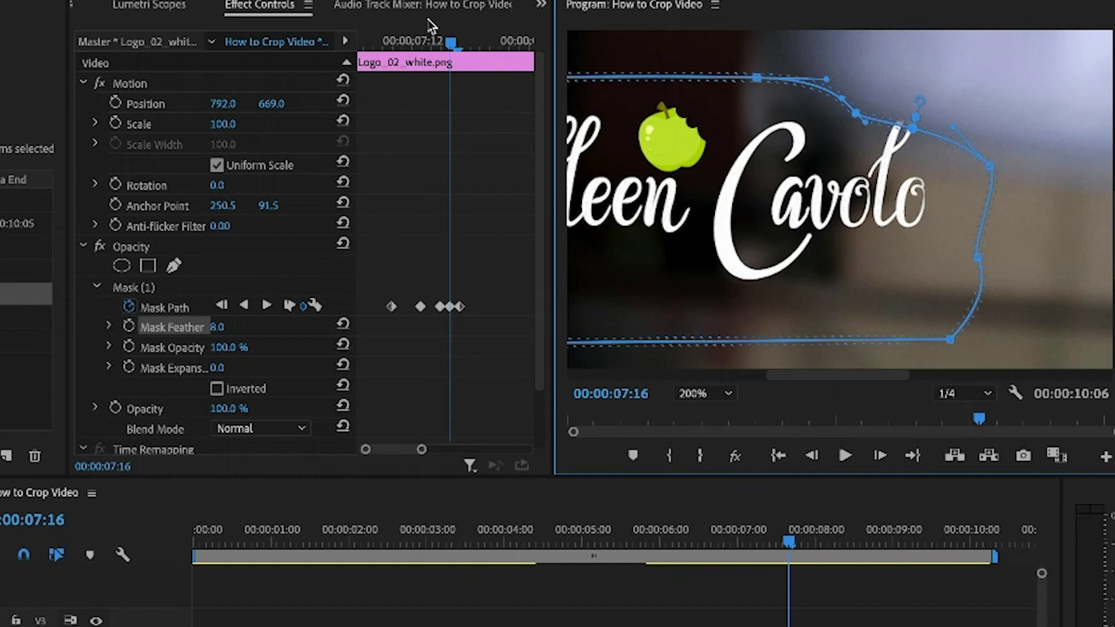
Step: Keyframe the mask path at 00:00:07:14 with its upper and middle right-side points pulled back to the mug's left edge, hiding the covered letters
mouse_move(450, 41)
mouse_down()
mouse_move(470, 42)
mouse_move(434, 46)
mouse_up()
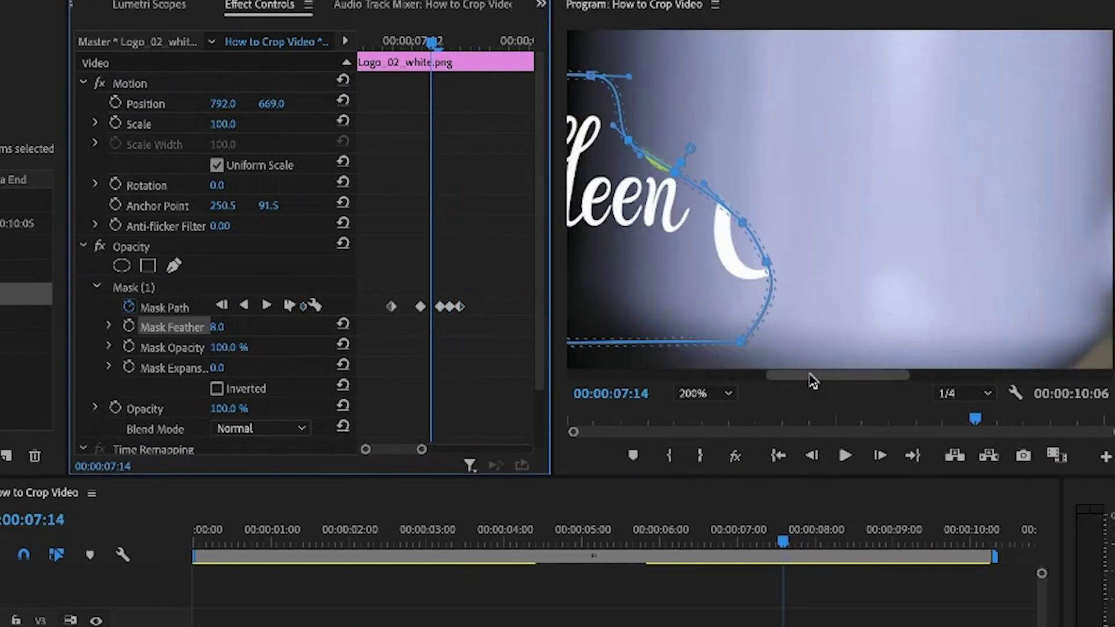
drag(807, 377, 752, 378)
drag(806, 76, 775, 77)
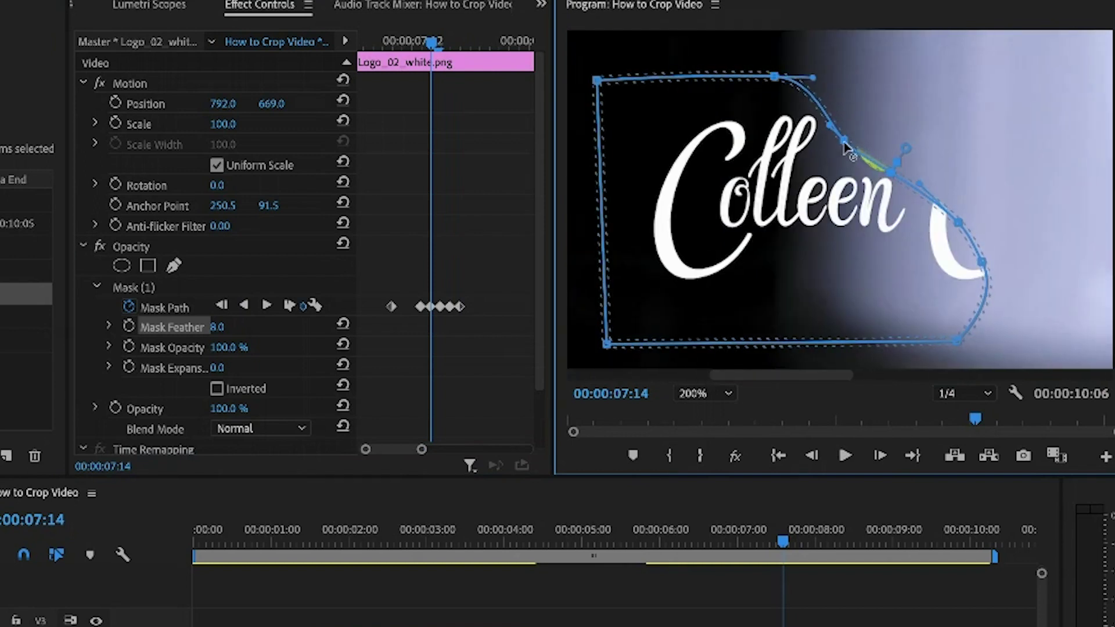
drag(844, 140, 779, 145)
drag(892, 172, 781, 195)
drag(958, 223, 802, 263)
drag(982, 262, 783, 273)
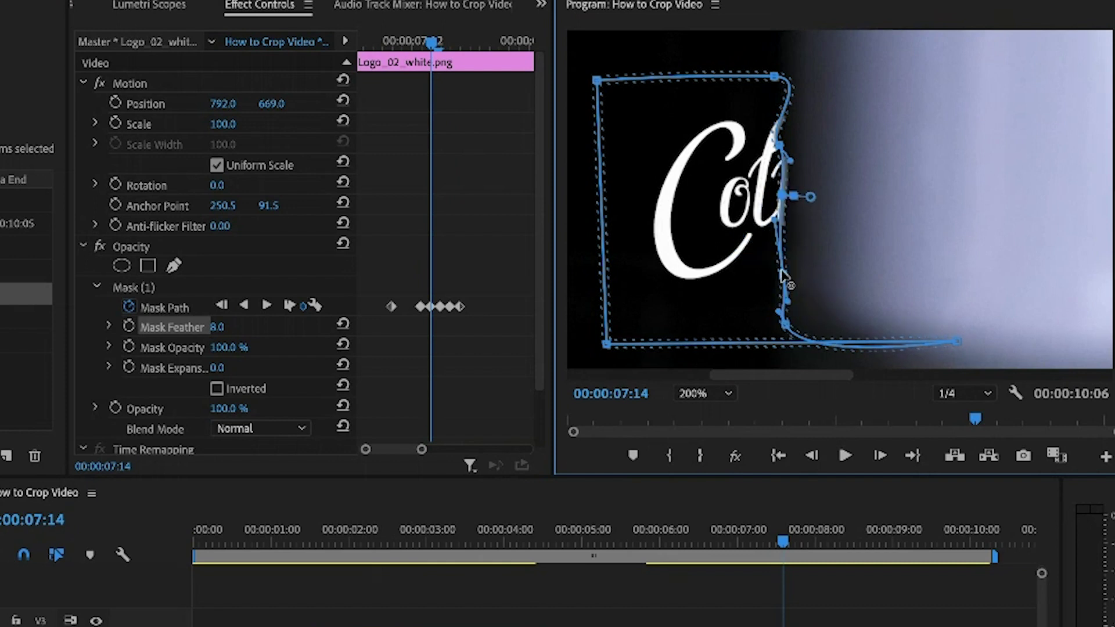
drag(779, 145, 790, 145)
Step: Check the mask at 00:00:07:17, fit the whole frame in the program view, and play the masked reveal from 00:00:07:08
drag(431, 42, 459, 44)
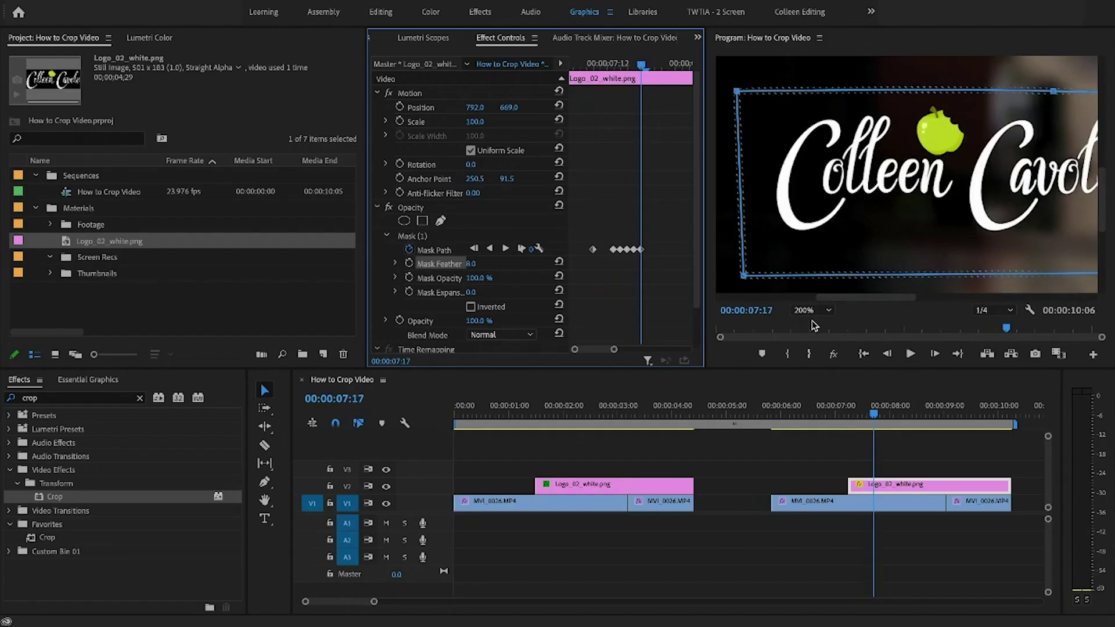
click(817, 313)
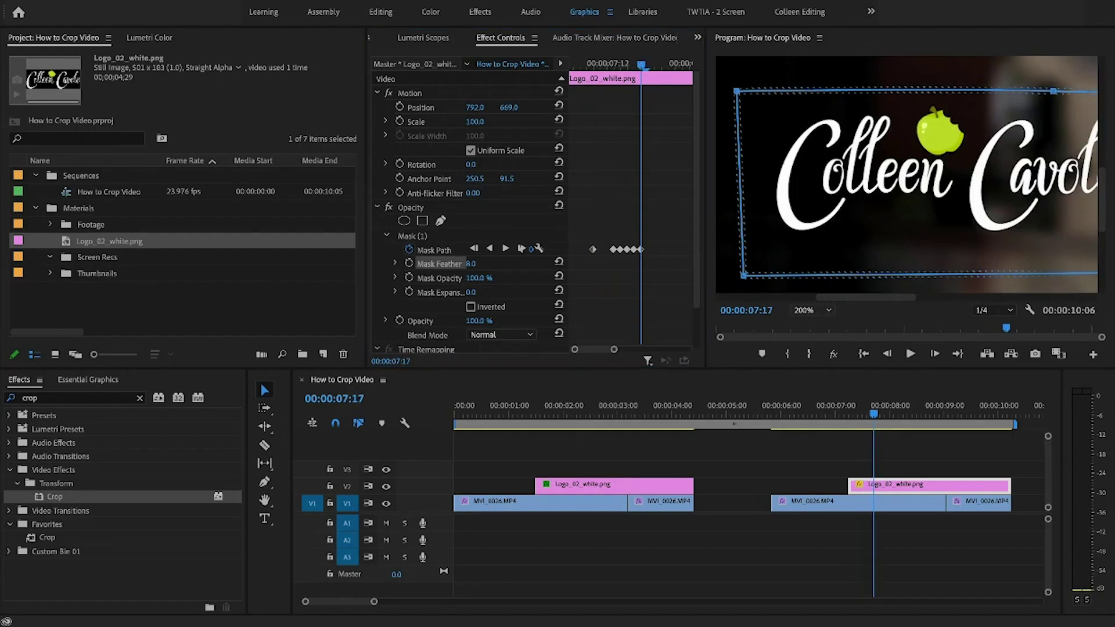
click(812, 310)
click(869, 275)
drag(831, 415, 853, 417)
key(space)
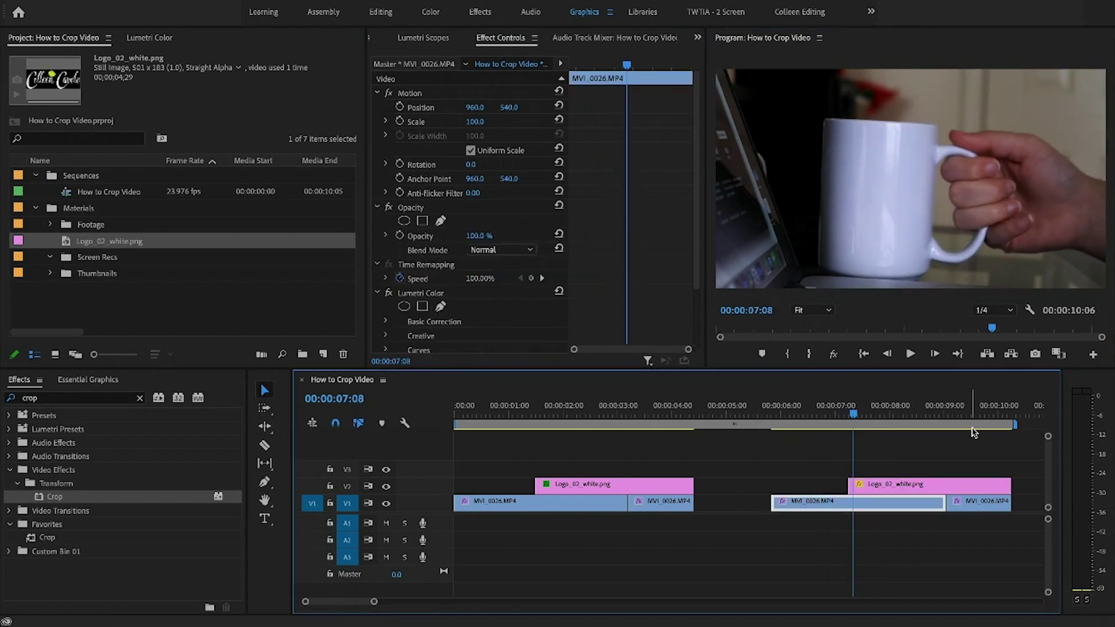
Step: Inspect the masked logo frame by frame back to 00:00:07:14 and replay the mug passing in front of it
click(846, 416)
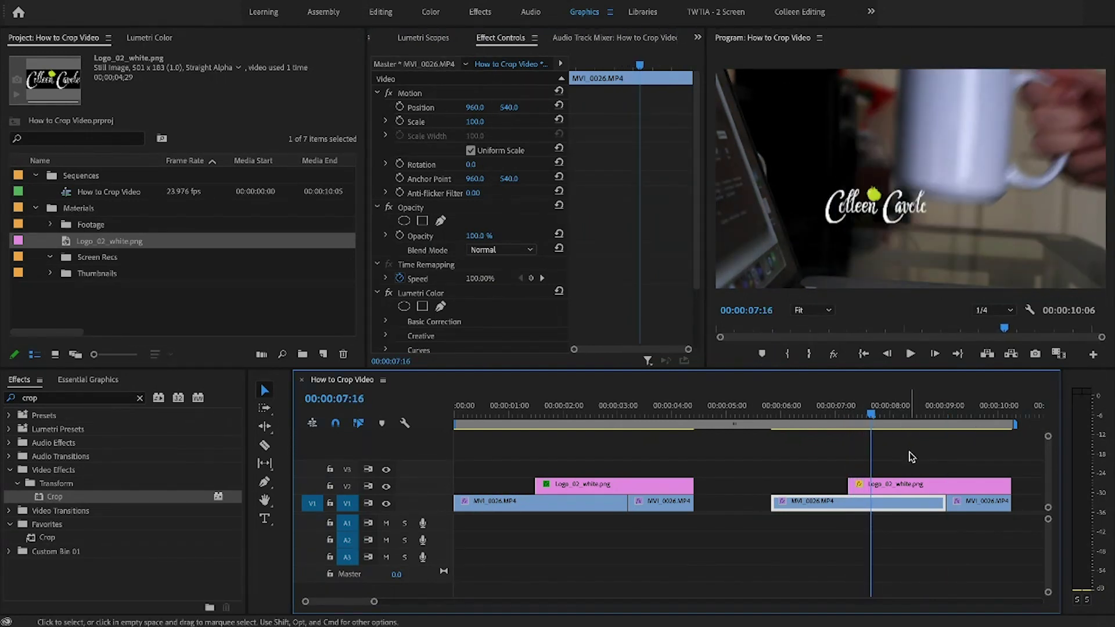
key(Left)
key(Left)
key(Left)
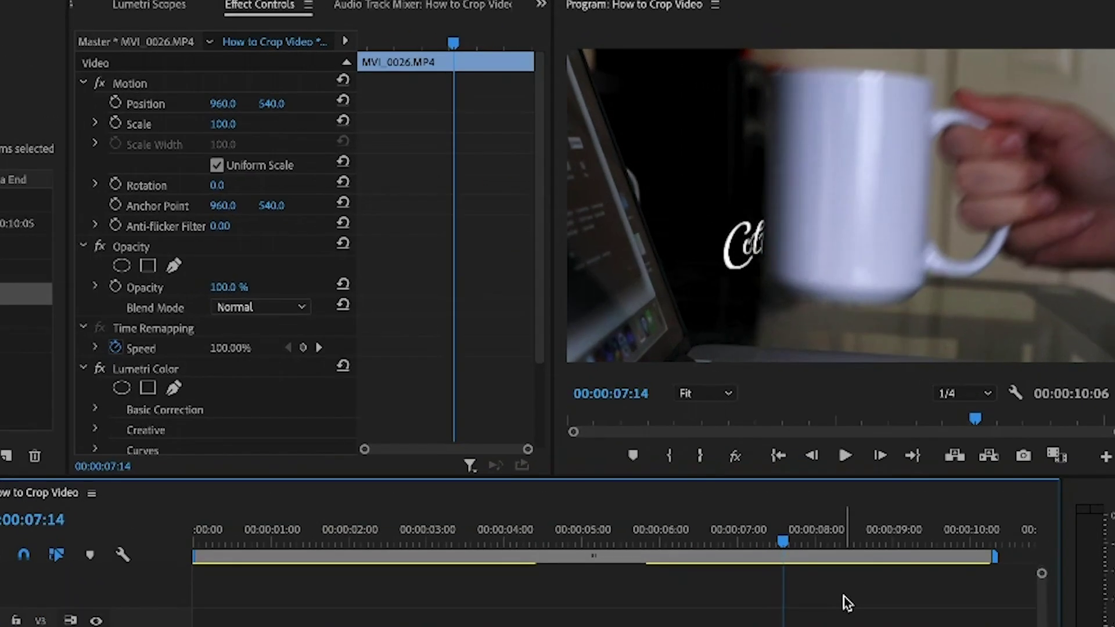
click(689, 537)
key(space)
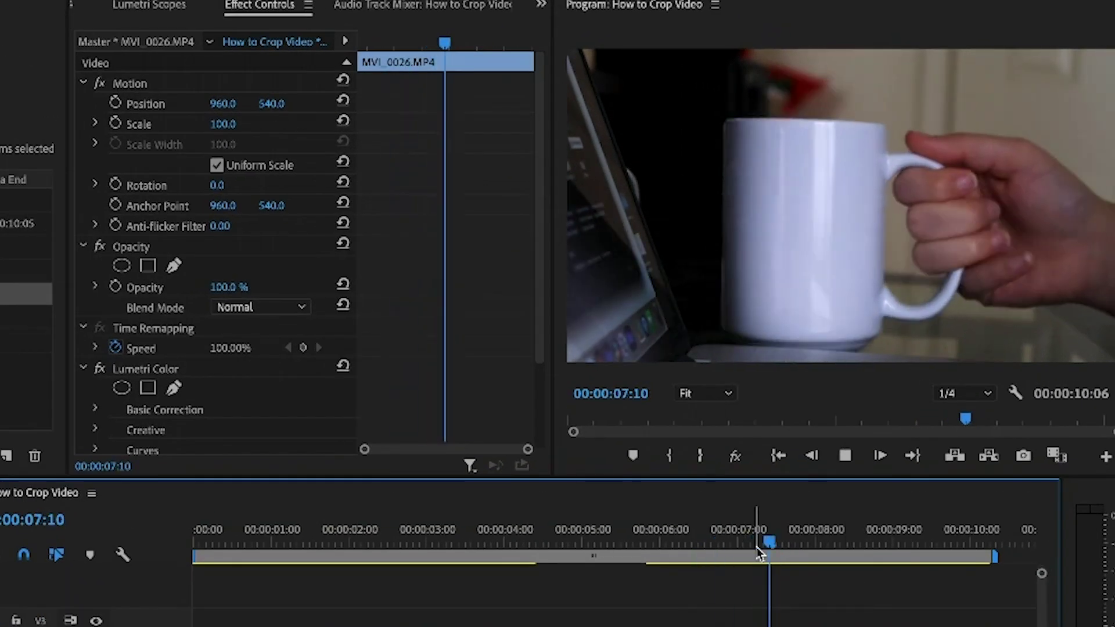
click(752, 537)
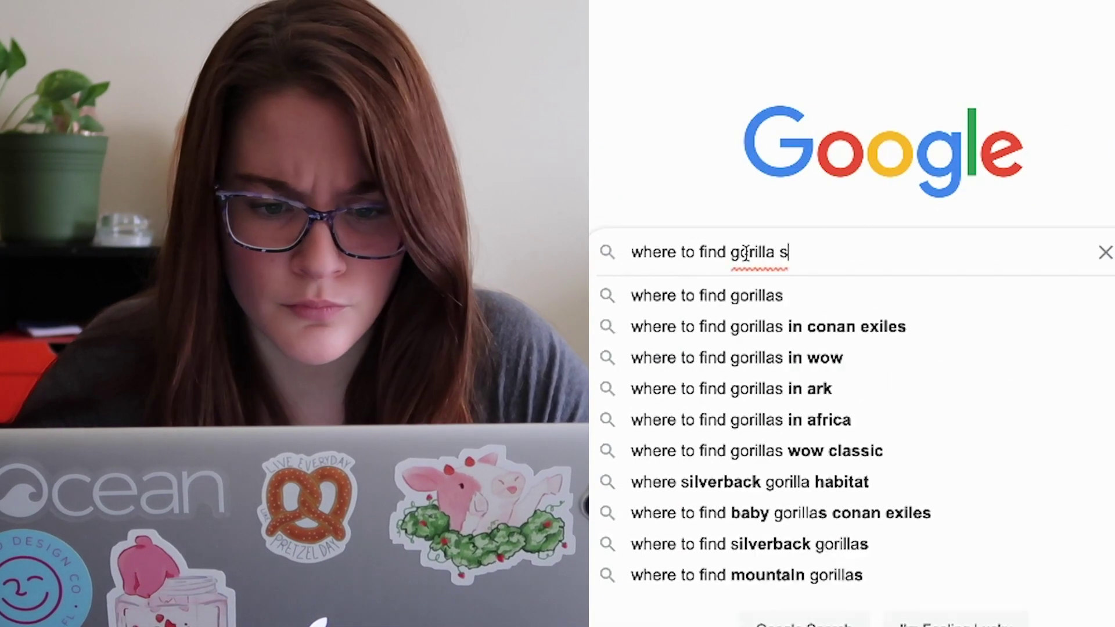
Step: In the web browser, search Google for "where to find gorilla stuffed toys"
text(tuffed toys)
key(Return)
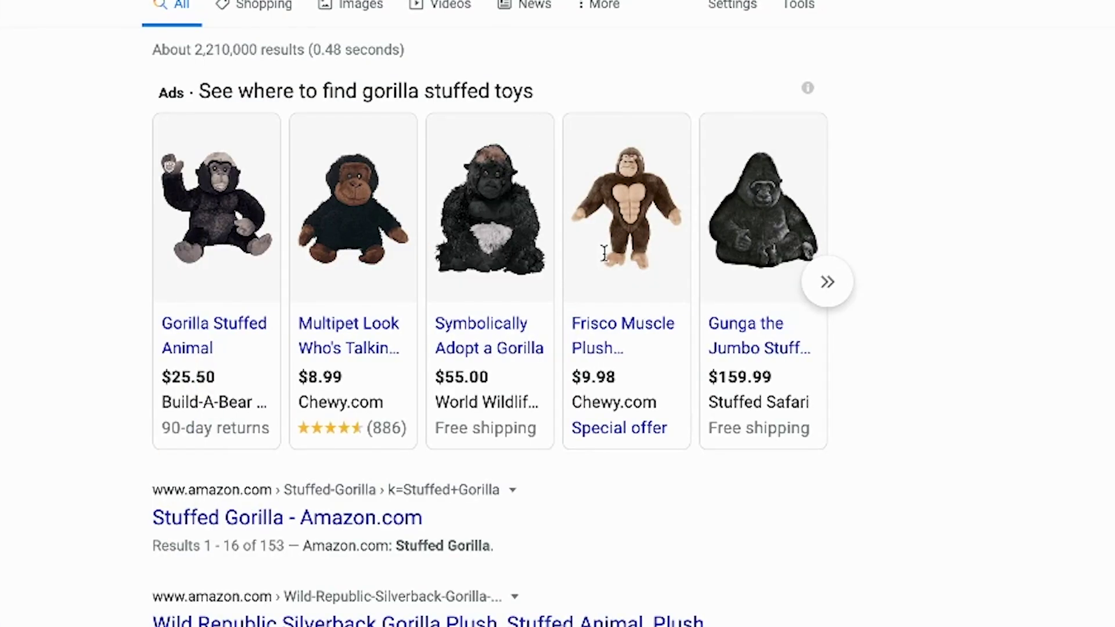